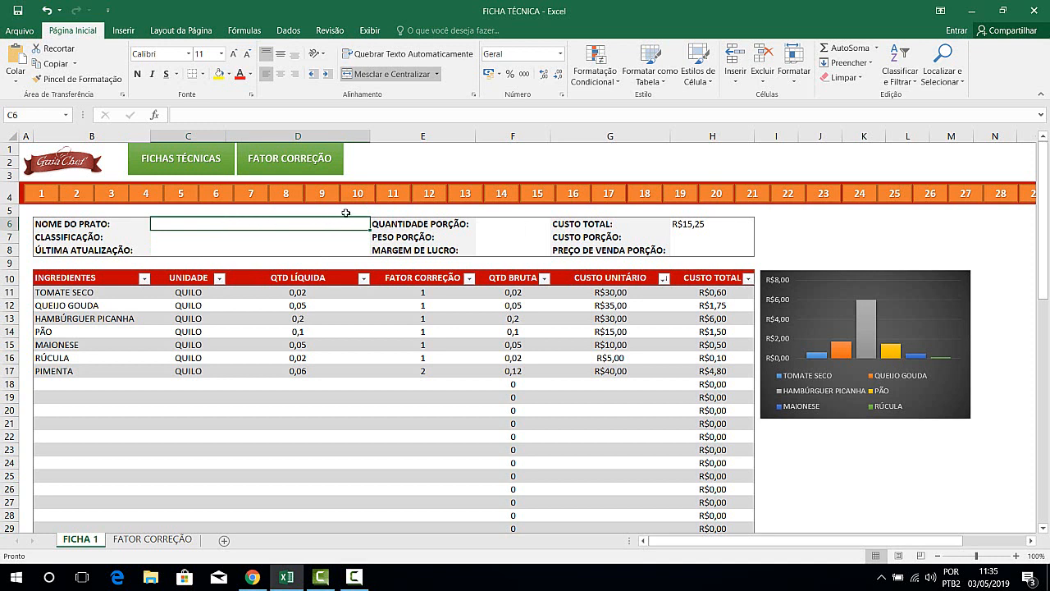
Enter HAMBÚRGUER ESPECIAL DA CASA as the dish name (NOME DO PRATO) on the recipe sheet
{"action": "type", "text": "HAMBÚRGUER"}
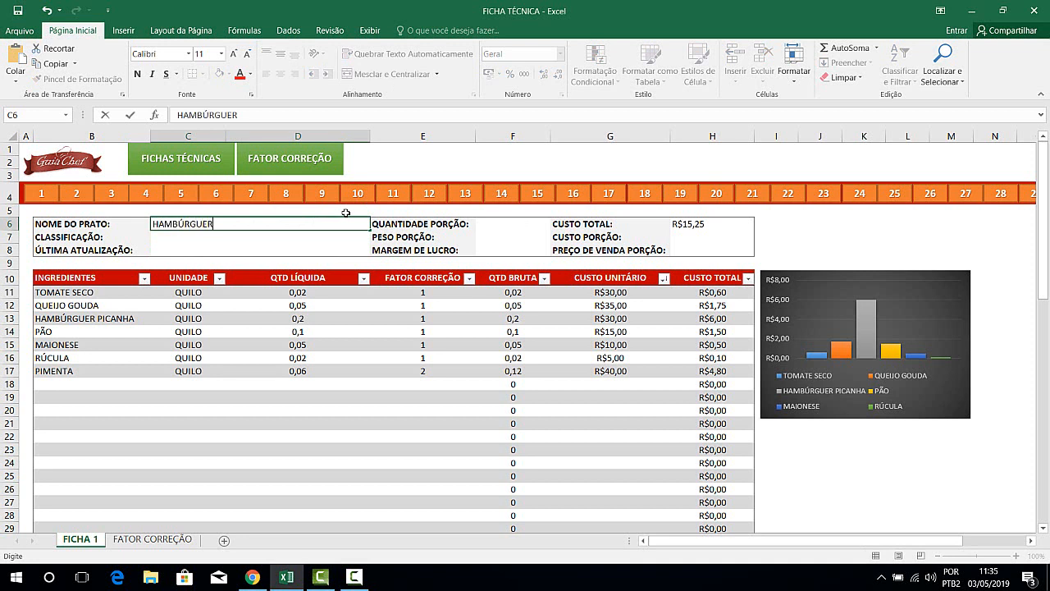
{"action": "type", "text": " ESPECIAL DA CASA"}
{"action": "key", "text": "Return"}
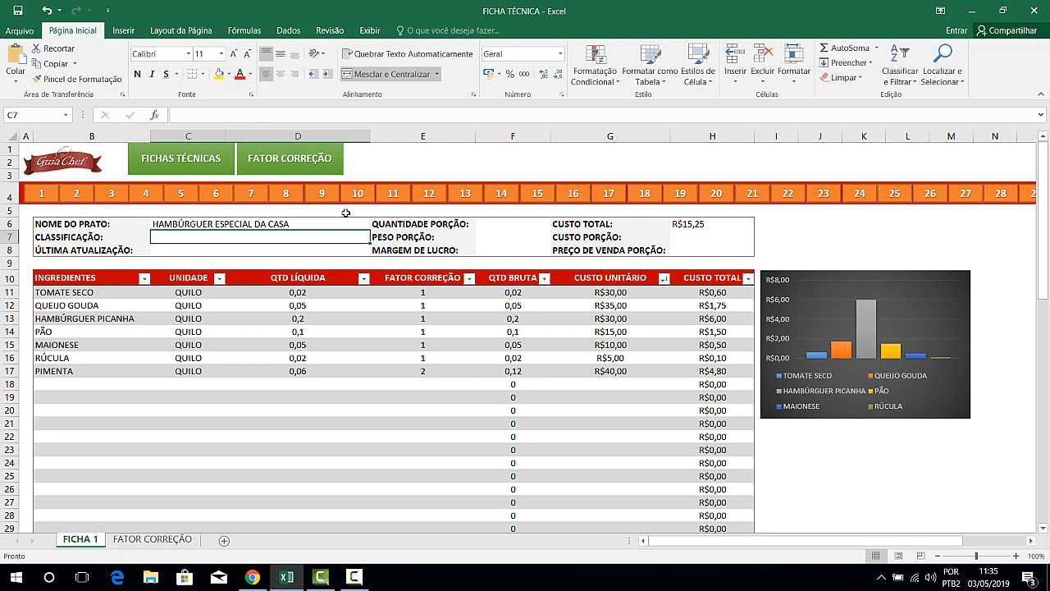
{"action": "key", "text": "Up"}
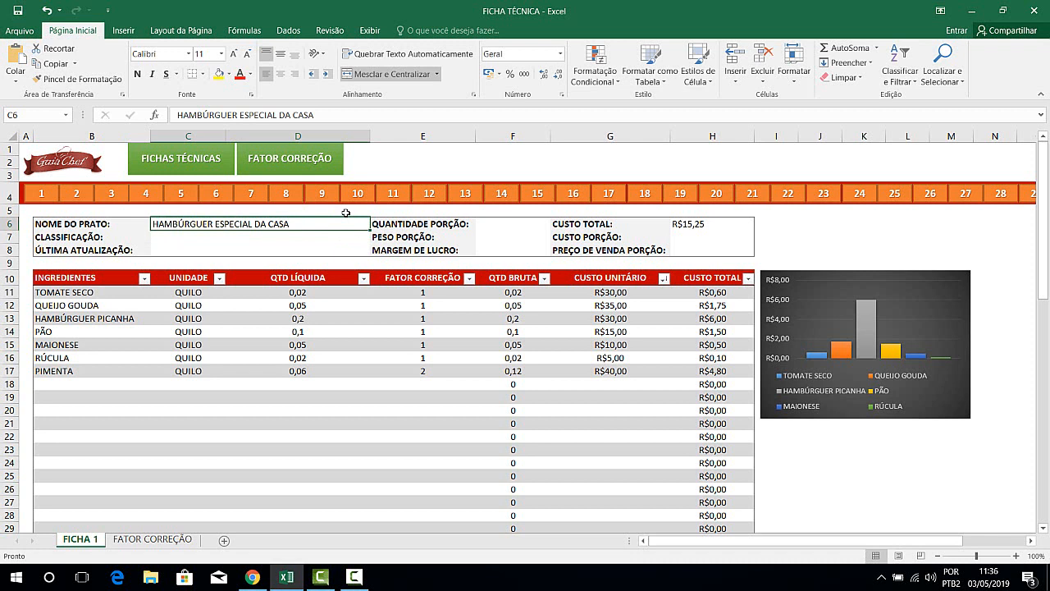
{"action": "key", "text": "Down"}
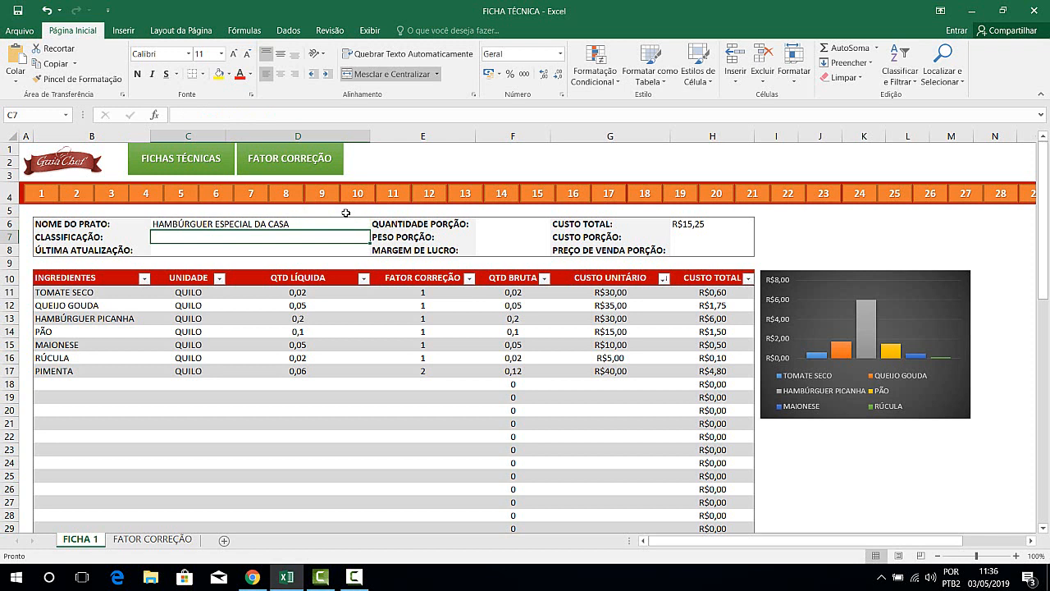
Set the dish's classification to HAMBÚRGUER and its last-update date (ÚLTIMA ATUALIZAÇÃO) to 20/3/18
{"action": "left_click", "coordinate": [59, 385]}
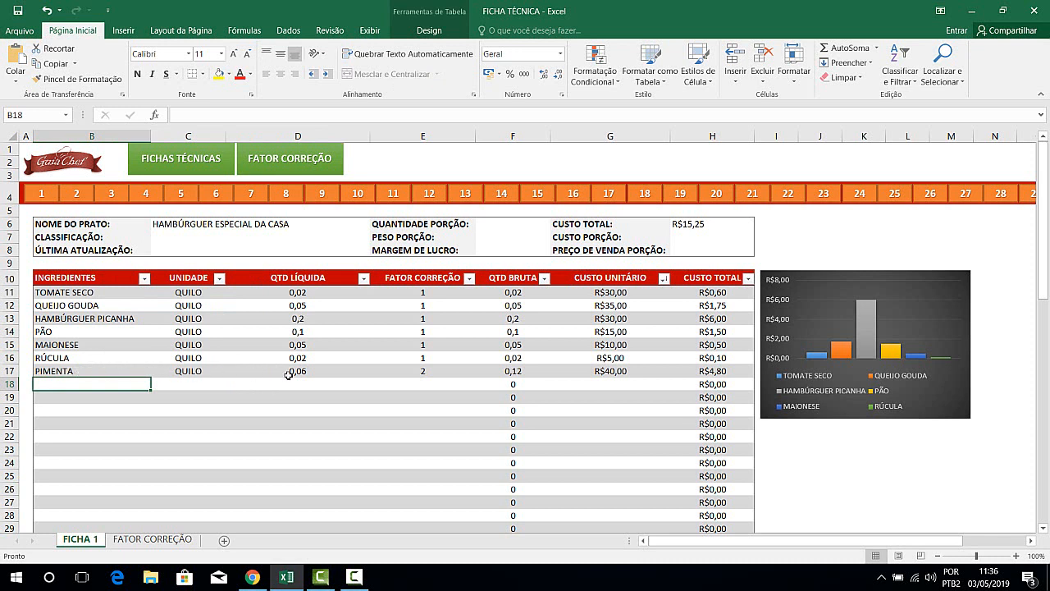
{"action": "left_click", "coordinate": [220, 237]}
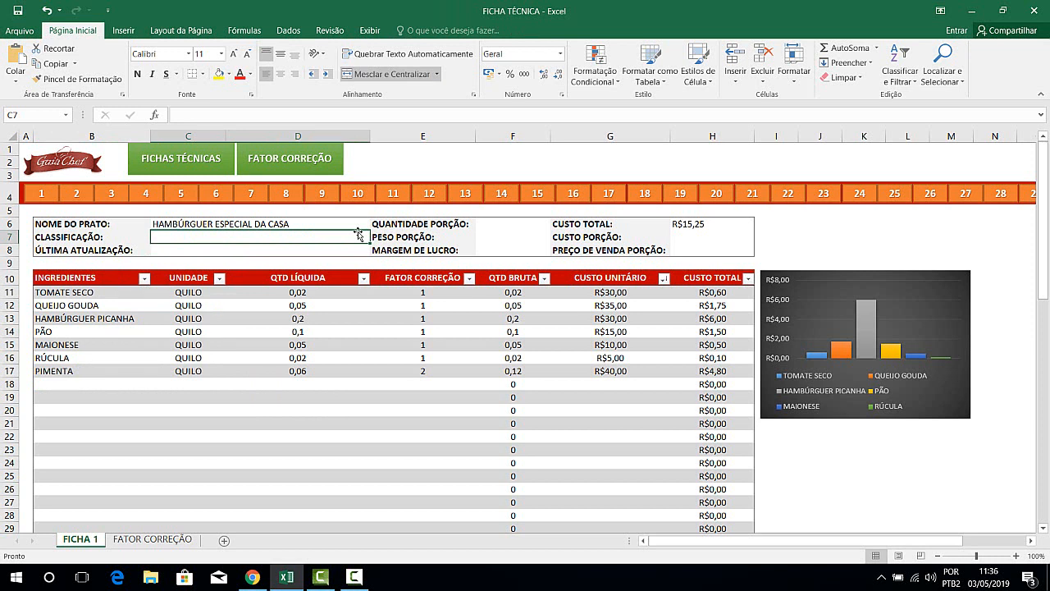
{"action": "type", "text": "HAMBÚRG"}
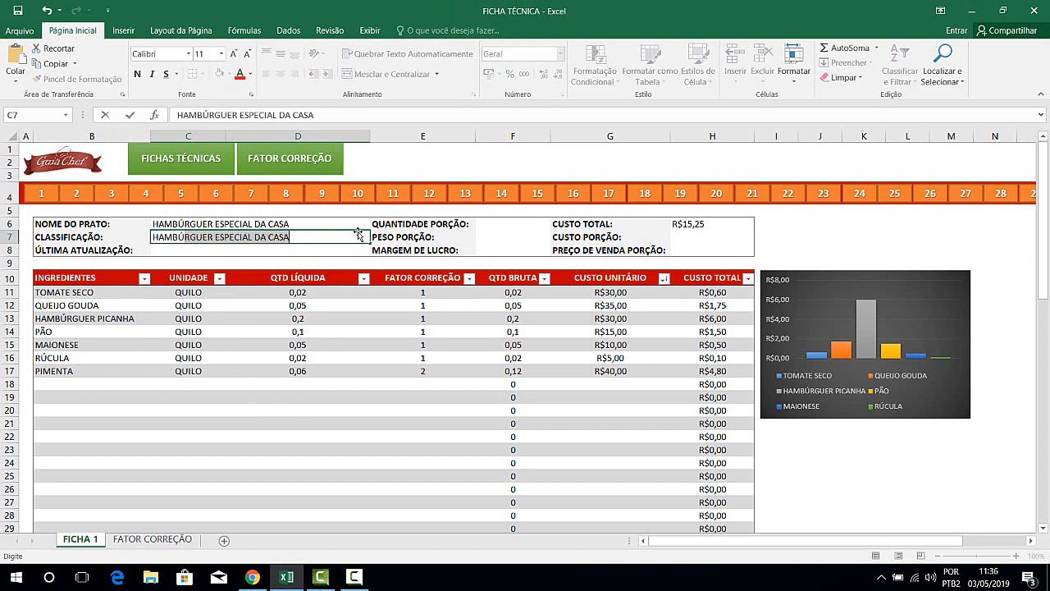
{"action": "type", "text": "UER"}
{"action": "key", "text": "BackSpace"}
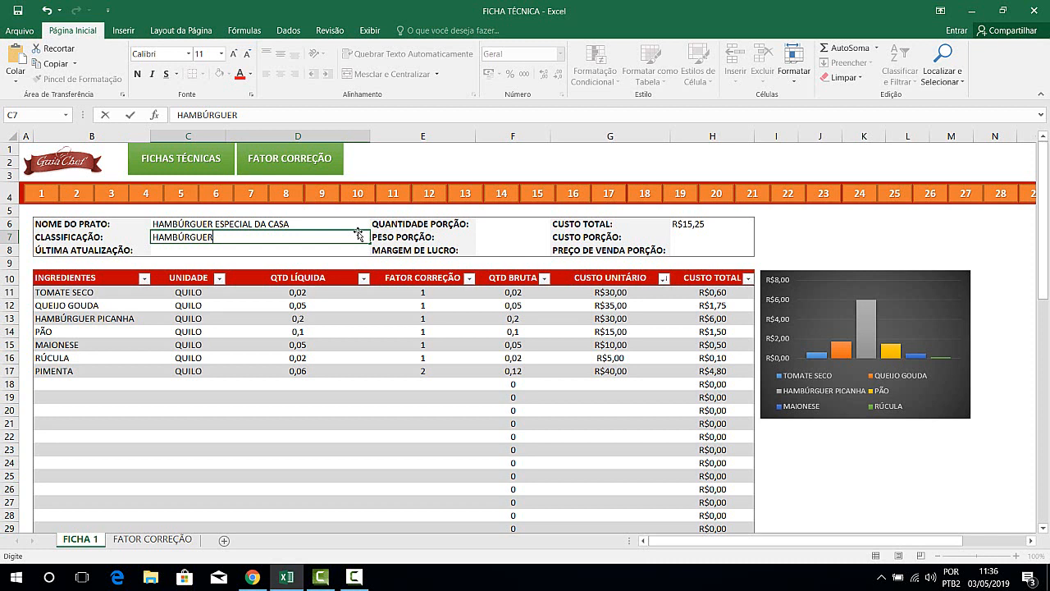
{"action": "key", "text": "Return"}
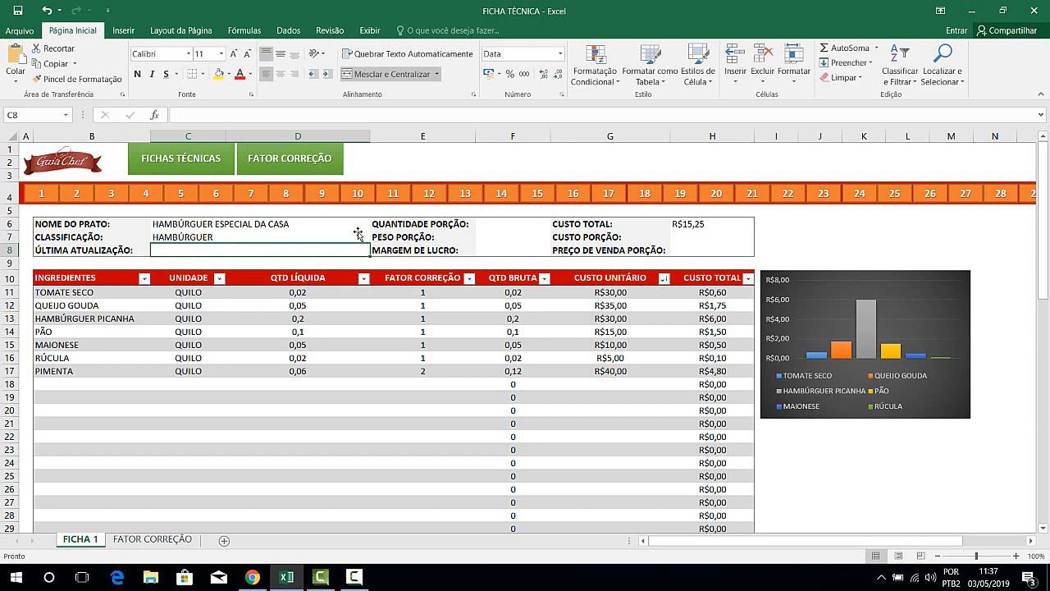
{"action": "type", "text": "20/3/18"}
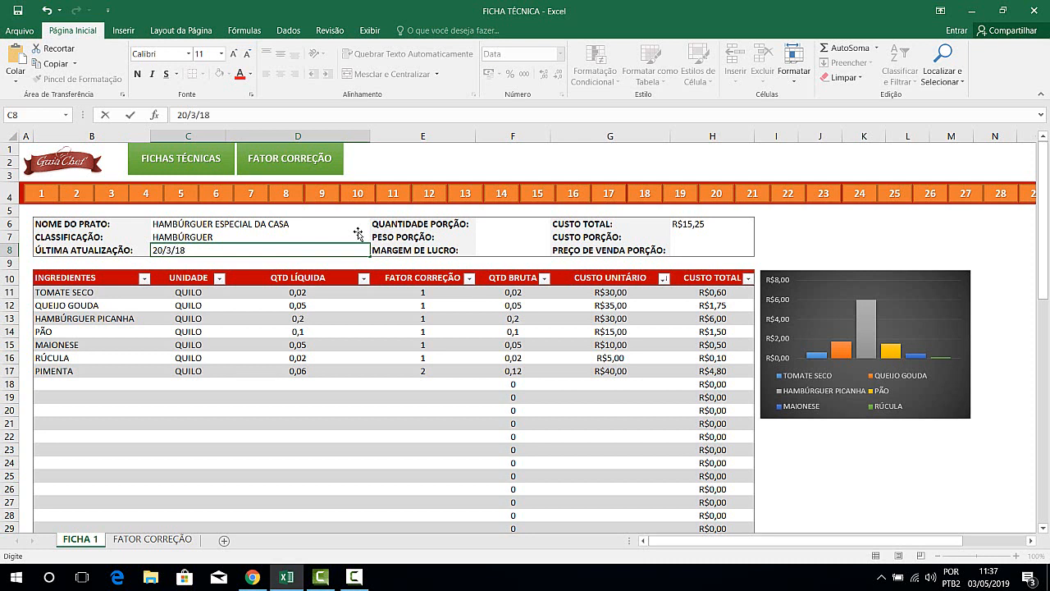
{"action": "key", "text": "Tab"}
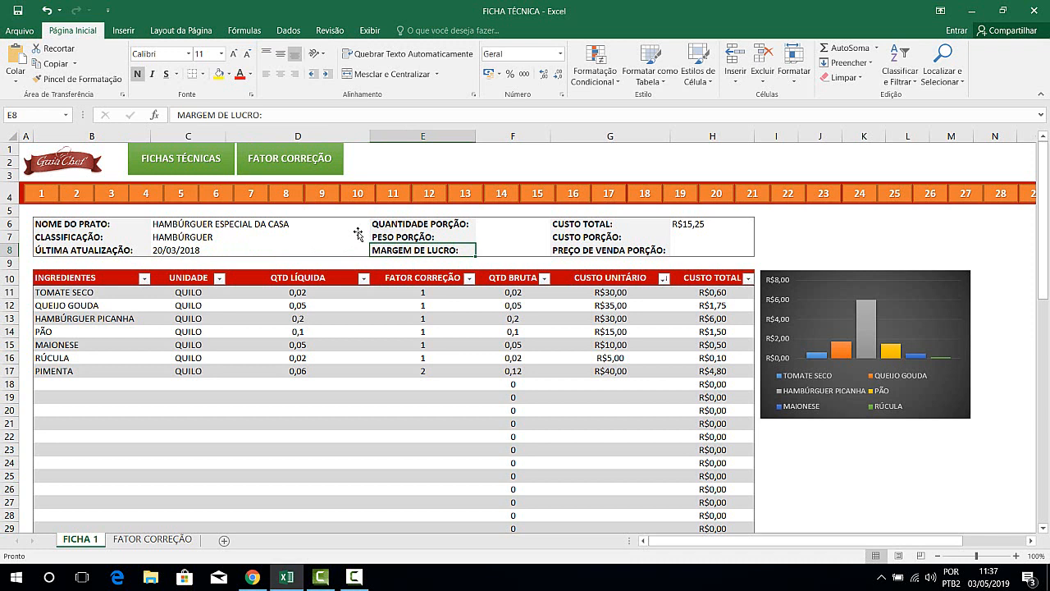
Set the portion quantity (QUANTIDADE PORÇÃO) in F6 to 1
{"action": "key", "text": "Right"}
{"action": "key", "text": "Up"}
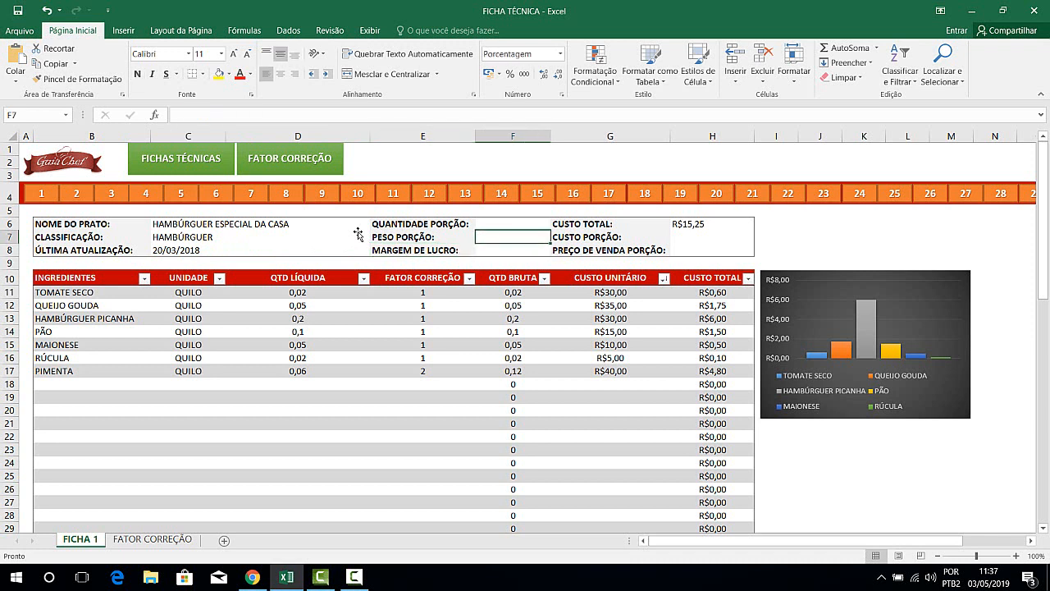
{"action": "key", "text": "Up"}
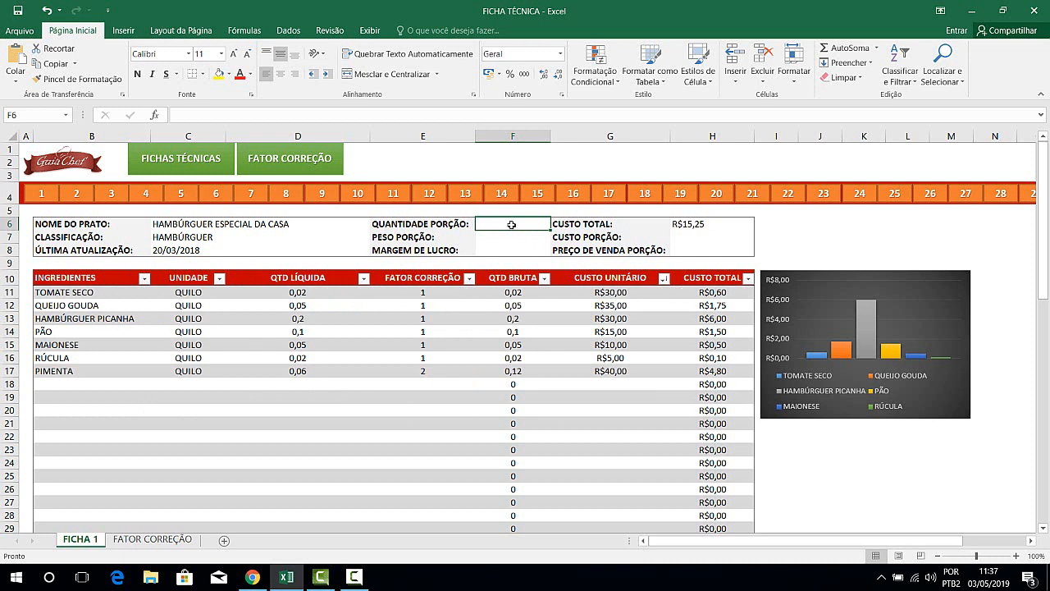
{"action": "type", "text": "1"}
{"action": "key", "text": "Return"}
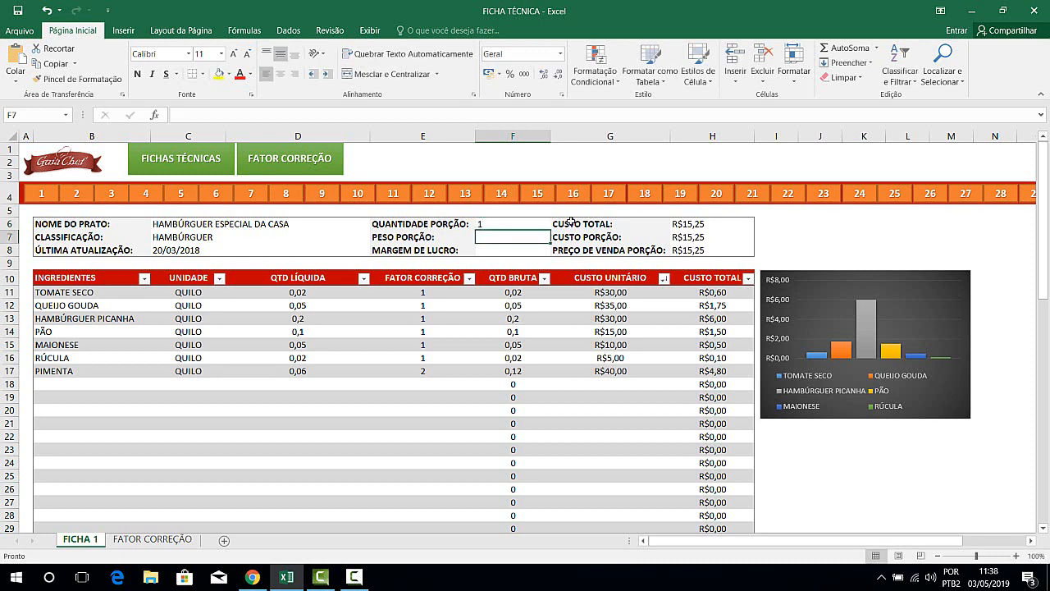
Enter a portion weight (PESO PORÇÃO) of ,400 and a profit margin (MARGEM DE LUCRO) of 100%
{"action": "type", "text": ",4"}
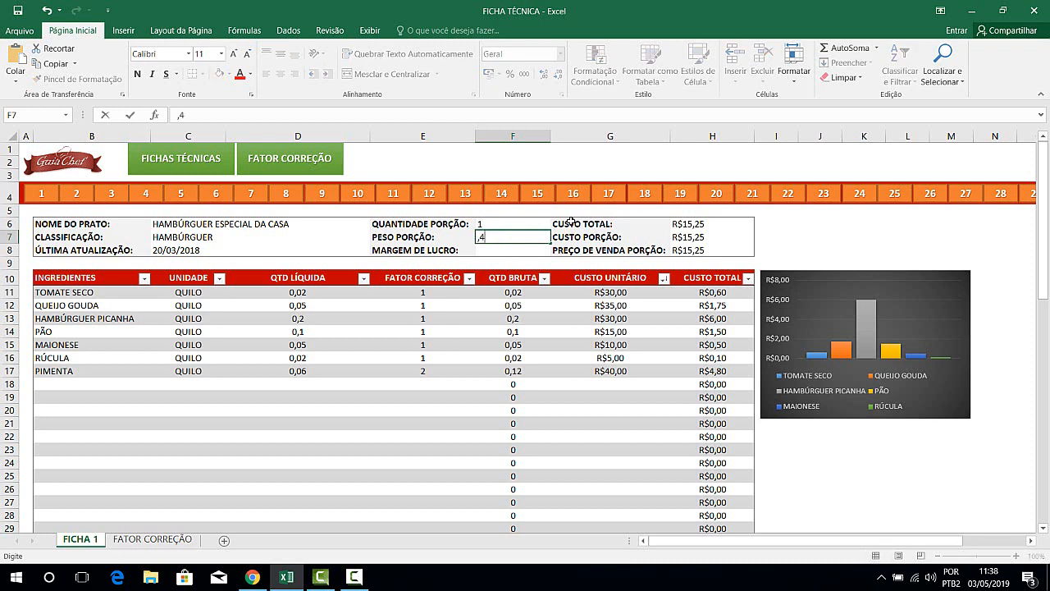
{"action": "type", "text": "00"}
{"action": "key", "text": "Return"}
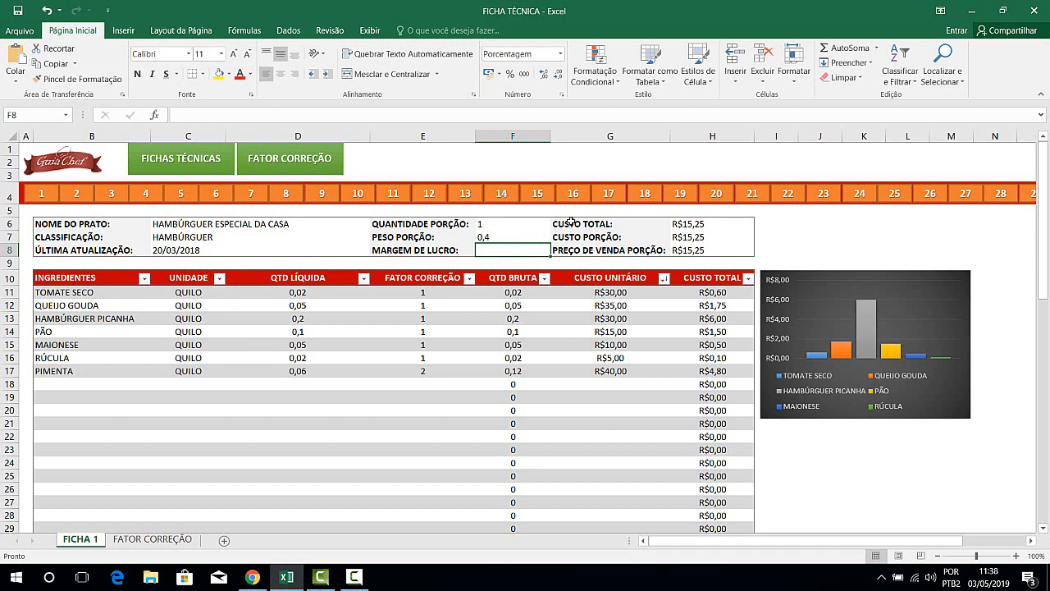
{"action": "type", "text": "100"}
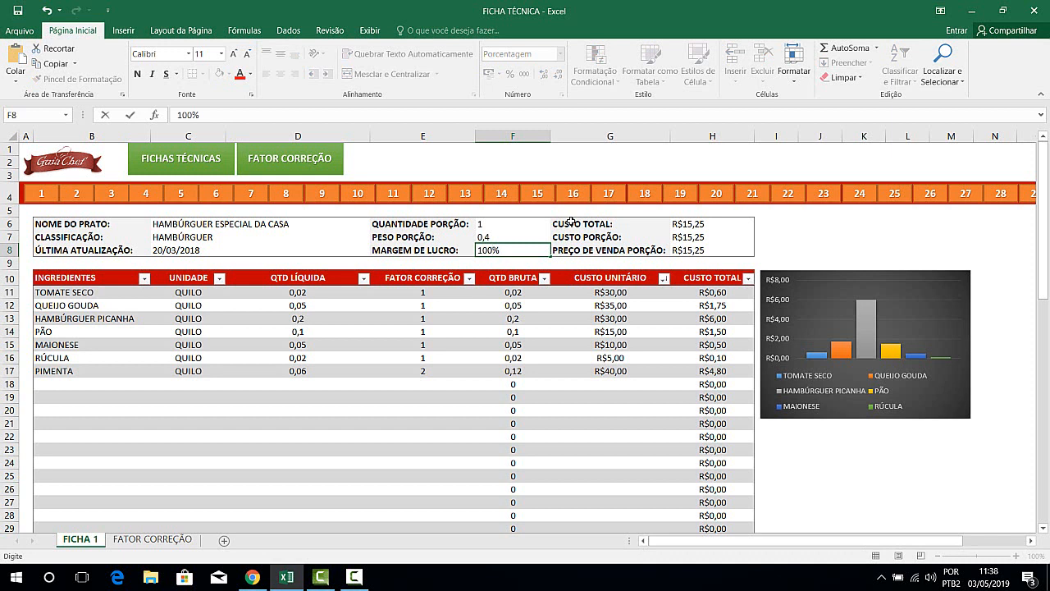
{"action": "key", "text": "Tab"}
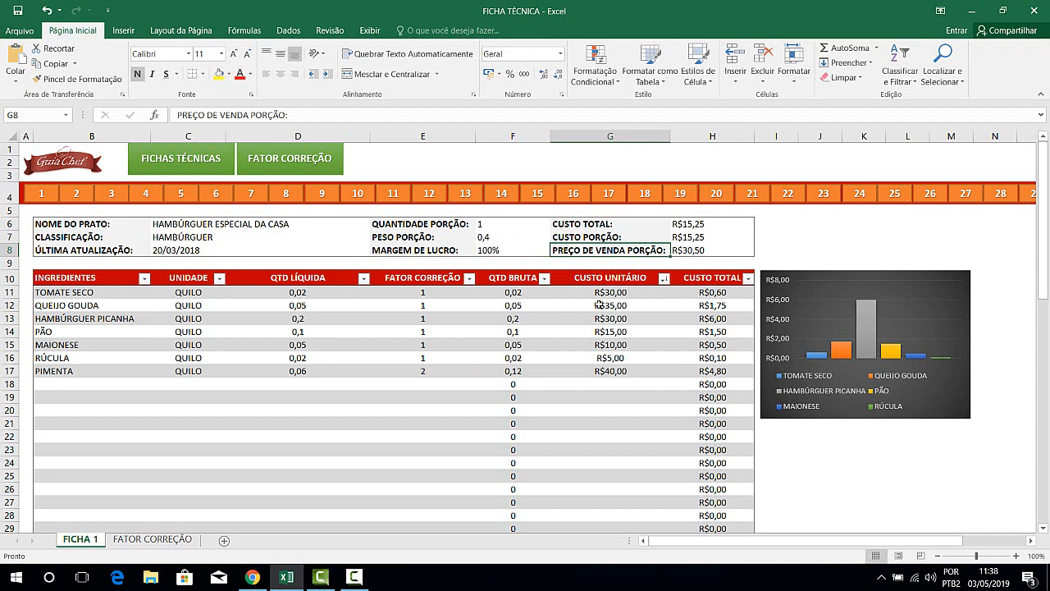
Inspect the total cost and portion cost formulas, and try a portion quantity of 2
{"action": "left_click", "coordinate": [735, 223]}
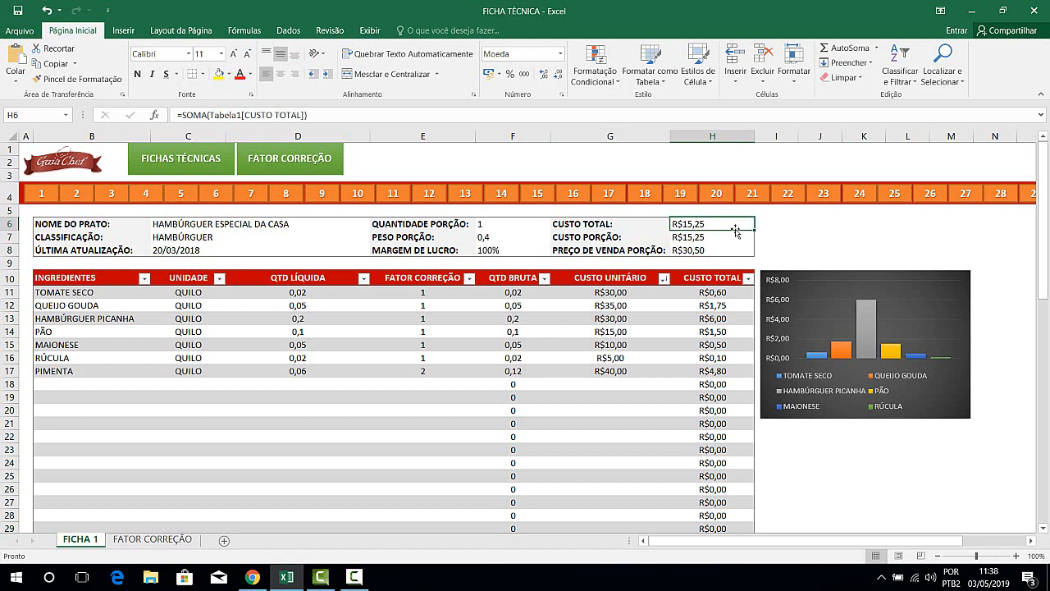
{"action": "left_click", "coordinate": [730, 239]}
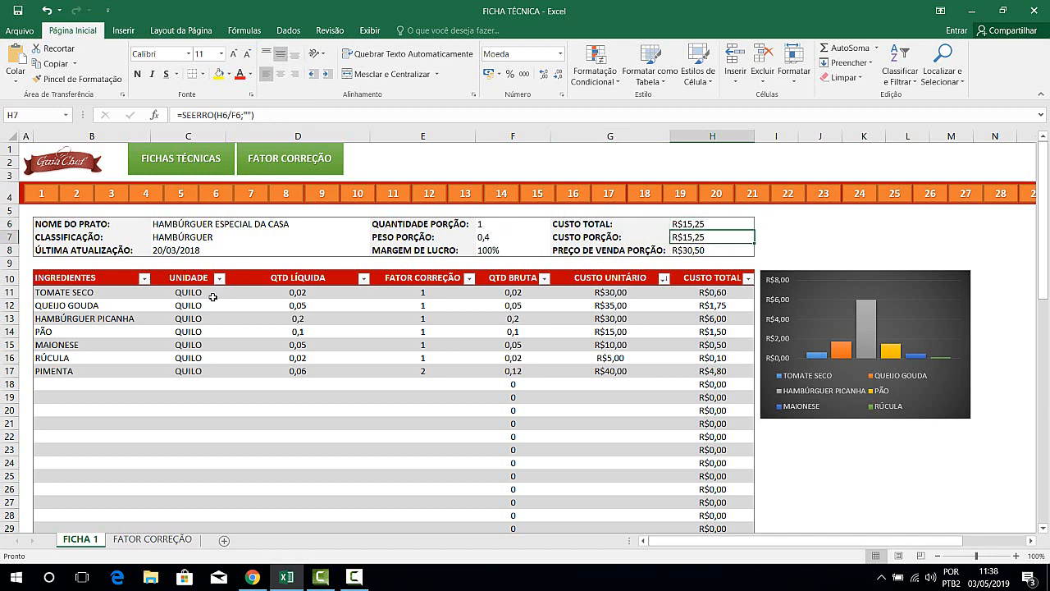
{"action": "left_click", "coordinate": [521, 225]}
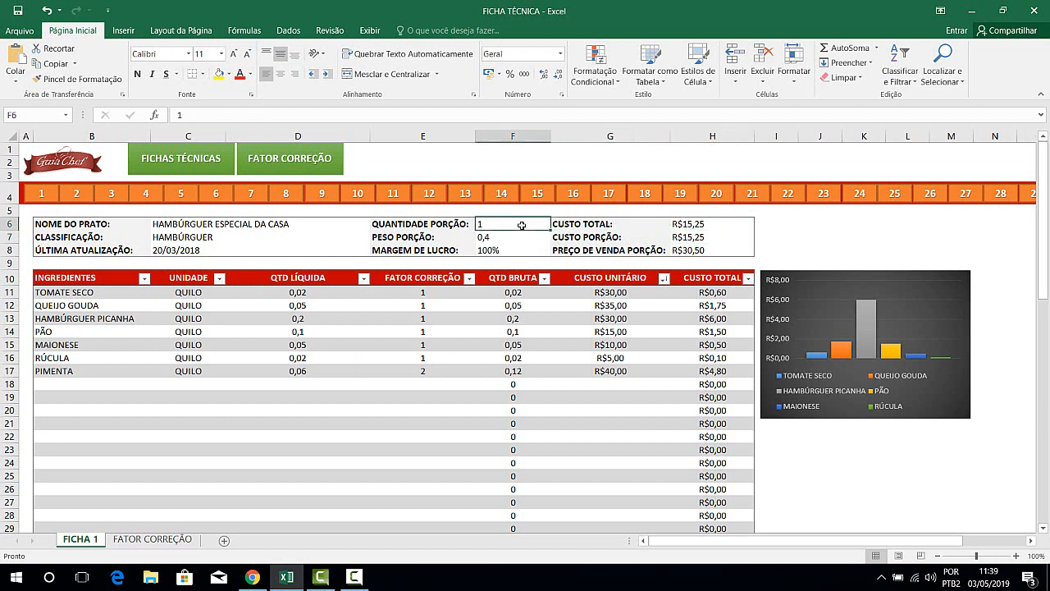
{"action": "type", "text": "2"}
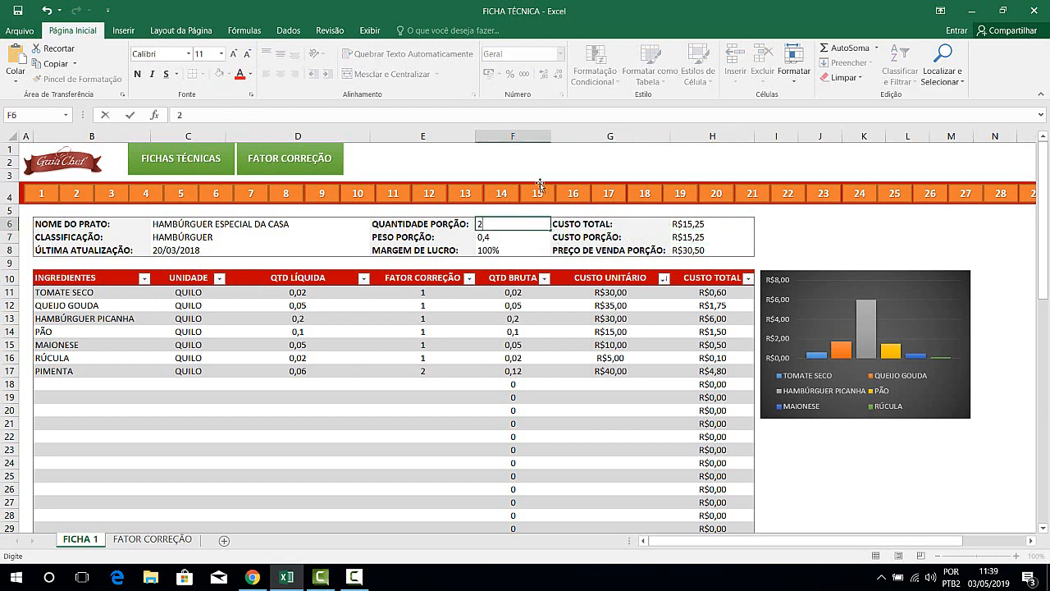
{"action": "key", "text": "Return"}
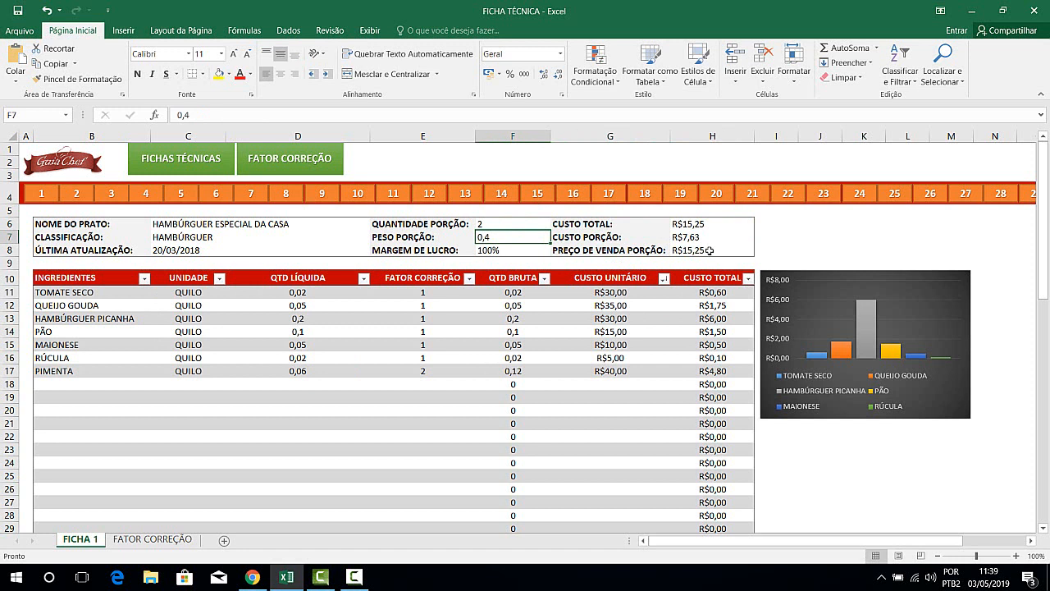
Restore the portion quantity to 1
{"action": "left_click", "coordinate": [517, 223]}
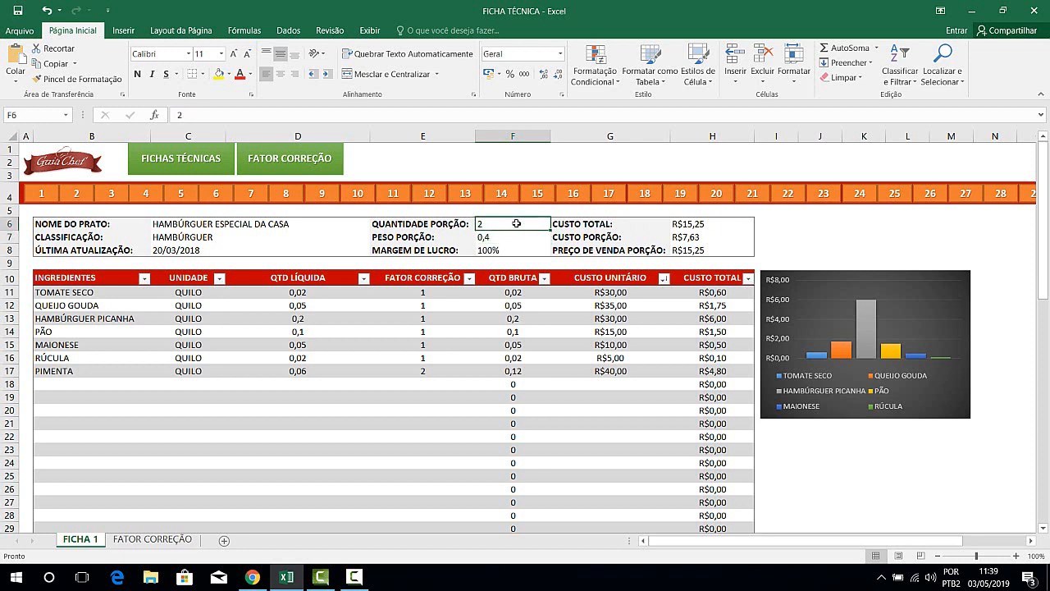
{"action": "type", "text": "1"}
{"action": "key", "text": "Return"}
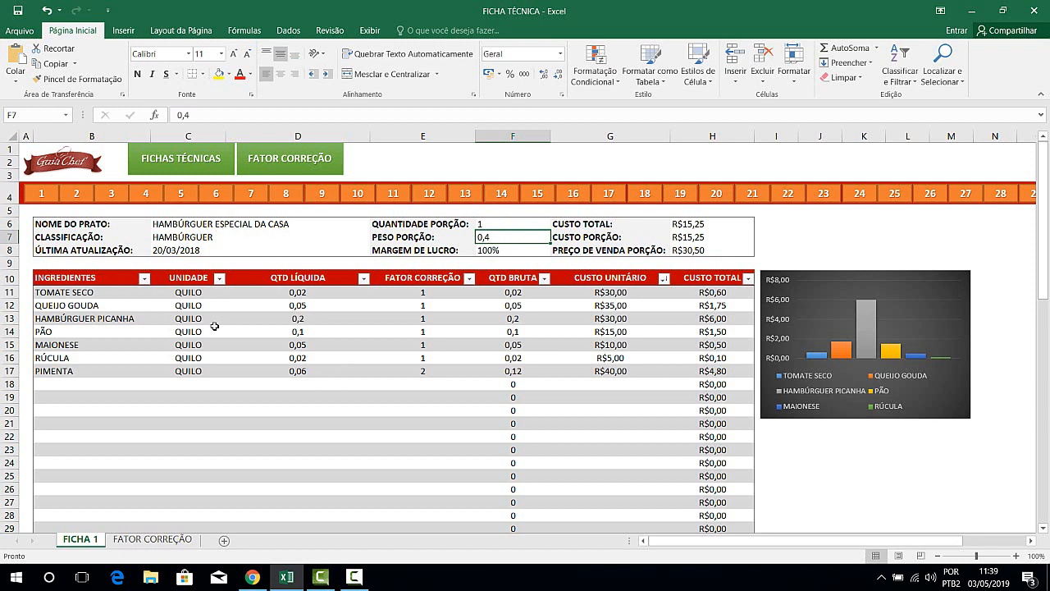
Enter TOMATE SECO as the first ingredient in B11
{"action": "left_click", "coordinate": [78, 291]}
{"action": "type", "text": "TO"}
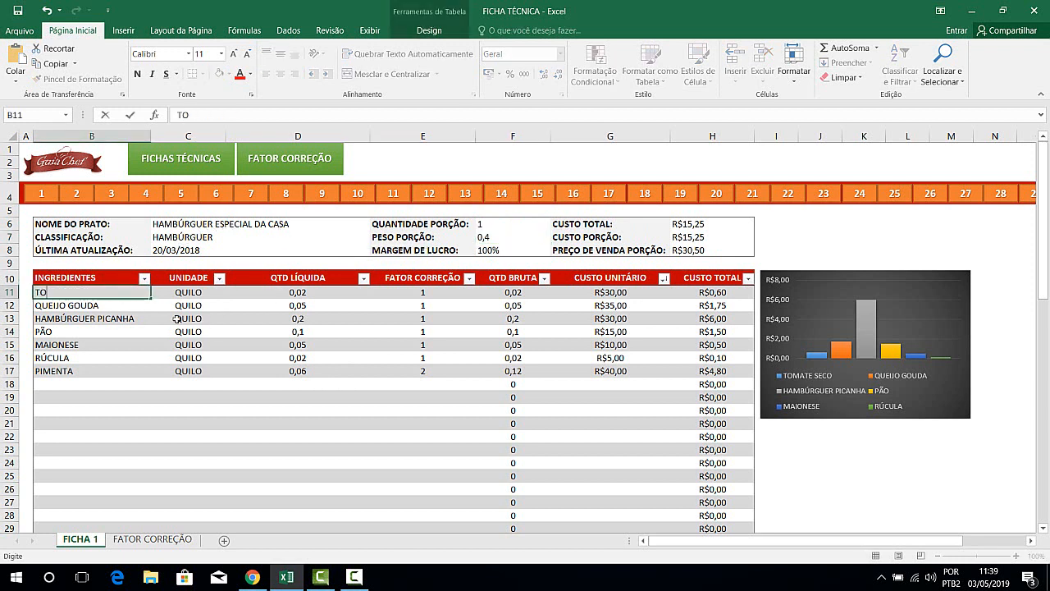
{"action": "type", "text": "MATE SECO"}
{"action": "key", "text": "Tab"}
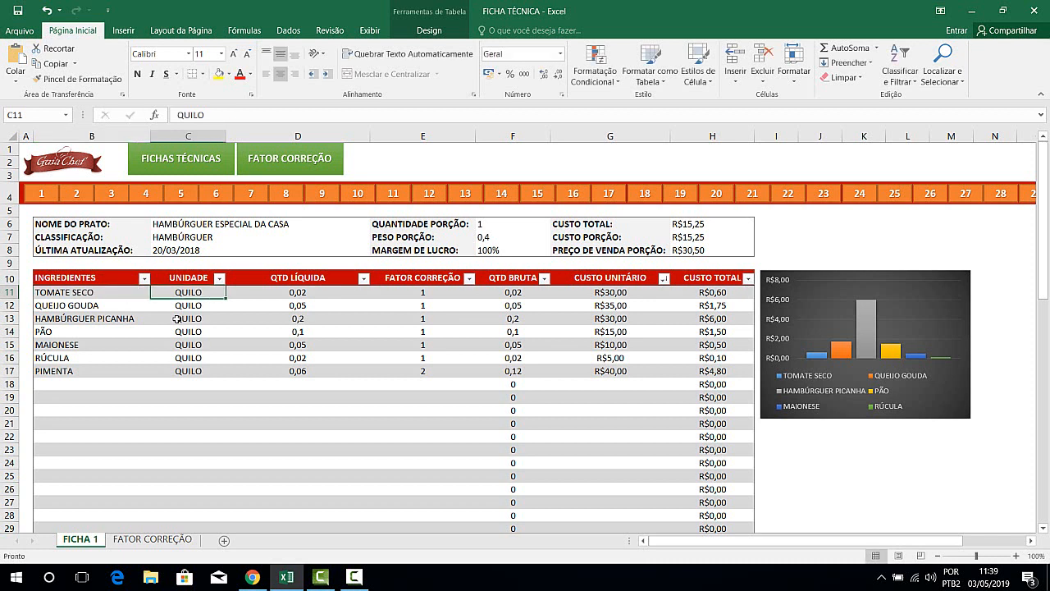
Set the net quantity (QTD LÍQUIDA) of TOMATE SECO in D11 to ,020
{"action": "key", "text": "Tab"}
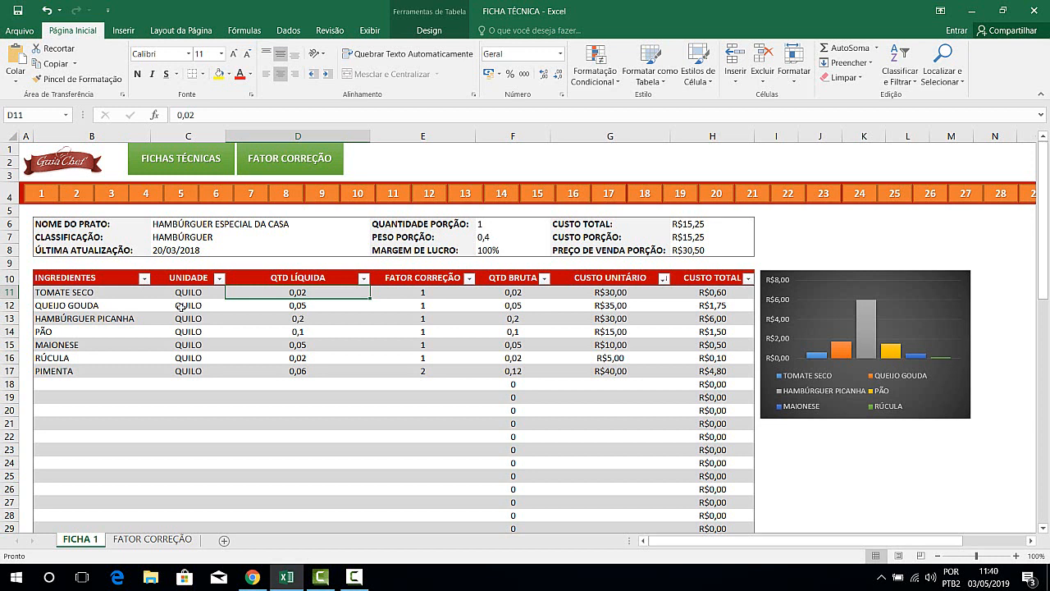
{"action": "left_click", "coordinate": [416, 277]}
{"action": "left_click", "coordinate": [431, 292]}
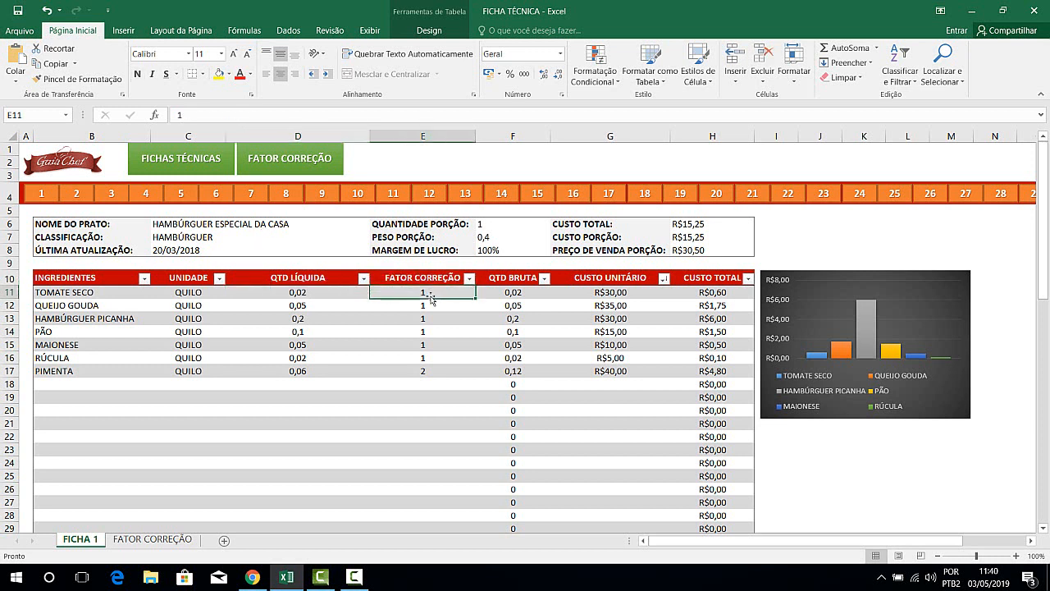
{"action": "left_click", "coordinate": [316, 293]}
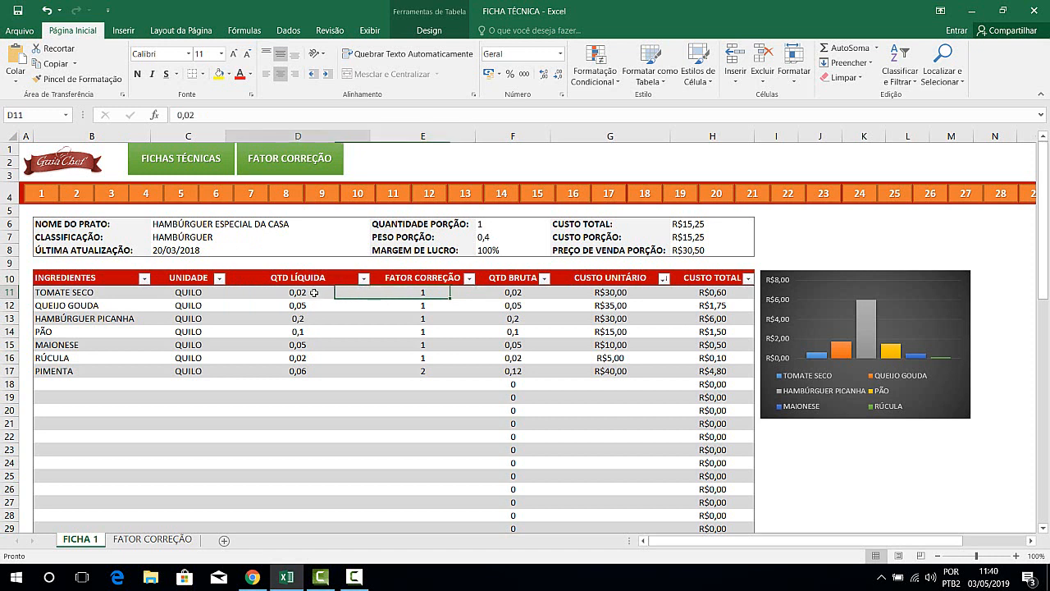
{"action": "type", "text": ",020"}
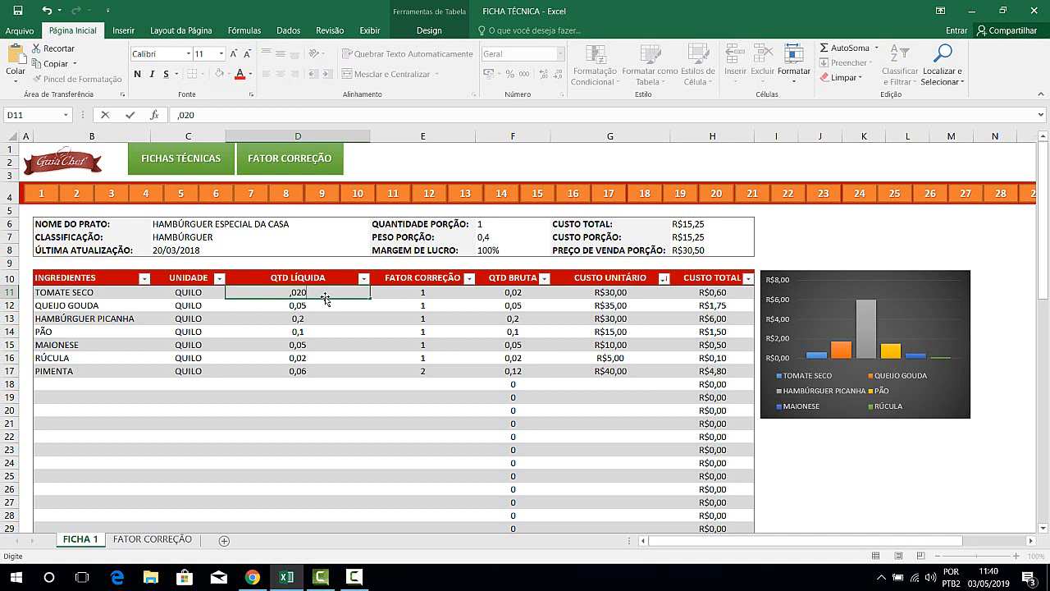
{"action": "key", "text": "Tab"}
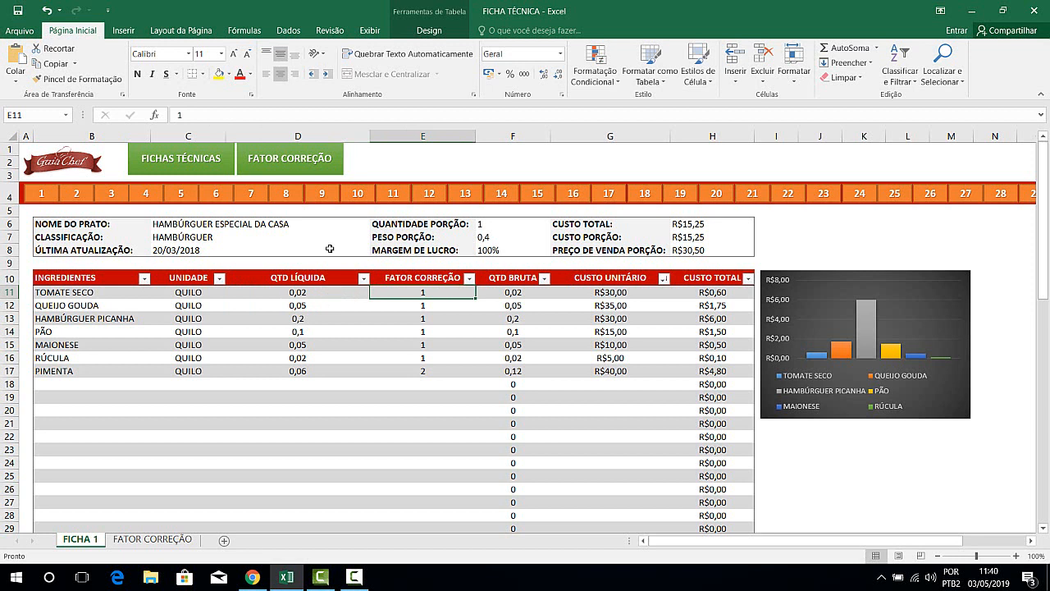
Examine the FATOR CORREÇÃO sheet's list of foods with their units, yield percentages and correction factors, from first to last entry
{"action": "left_click", "coordinate": [302, 163]}
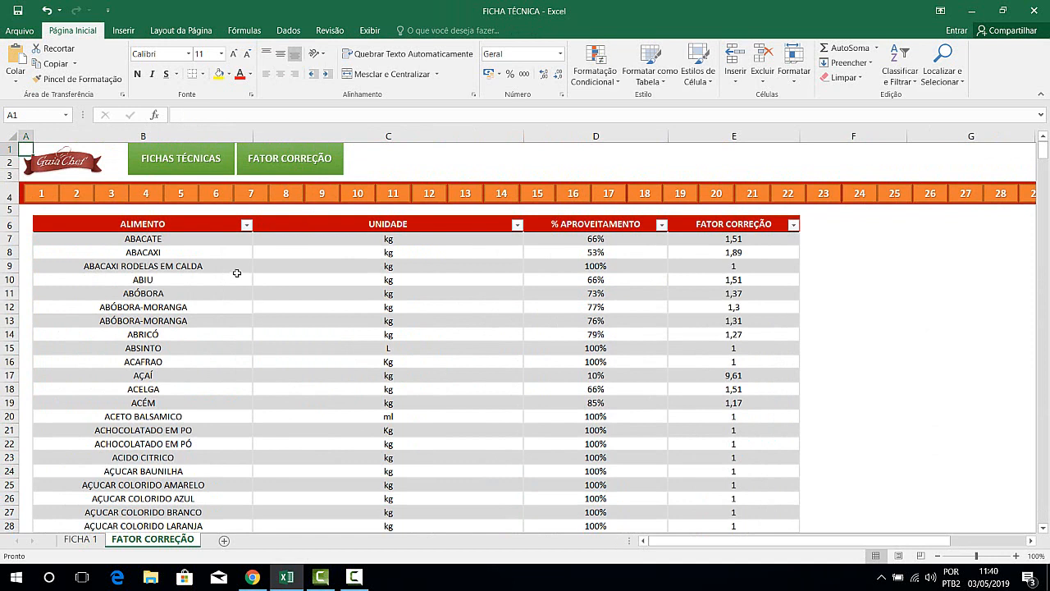
{"action": "left_click", "coordinate": [199, 240]}
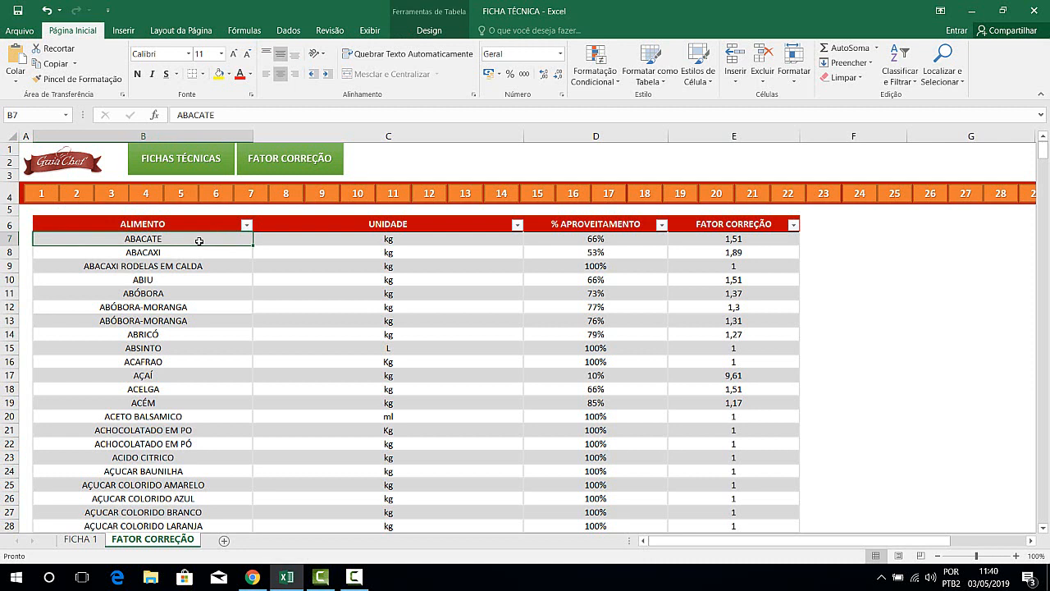
{"action": "scroll", "coordinate": [209, 283], "scroll_direction": "down", "scroll_amount": 14}
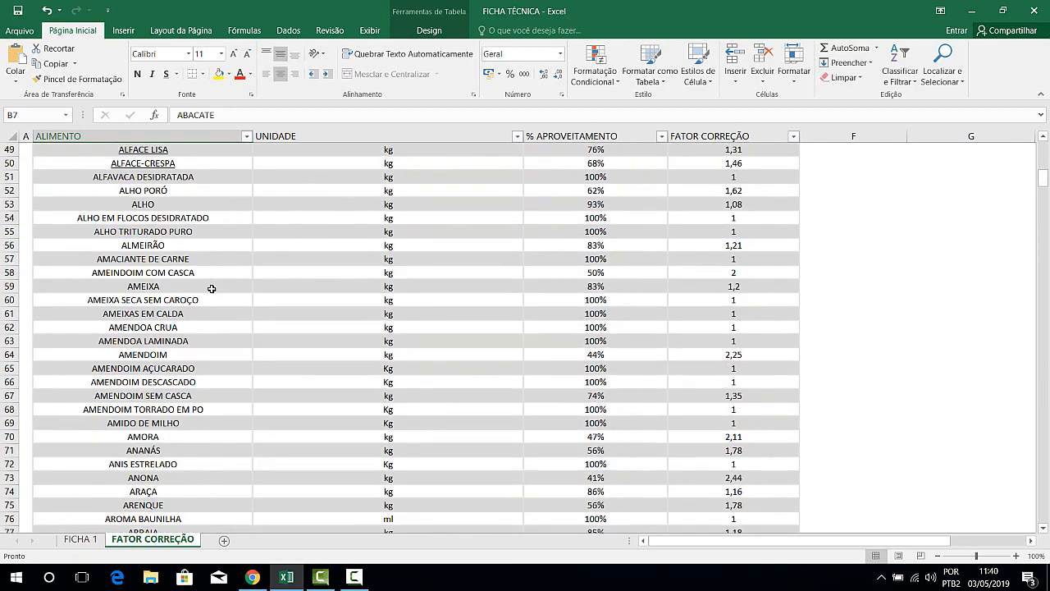
{"action": "scroll", "coordinate": [211, 288], "scroll_direction": "down", "scroll_amount": 3}
{"action": "scroll", "coordinate": [210, 289], "scroll_direction": "up", "scroll_amount": 17}
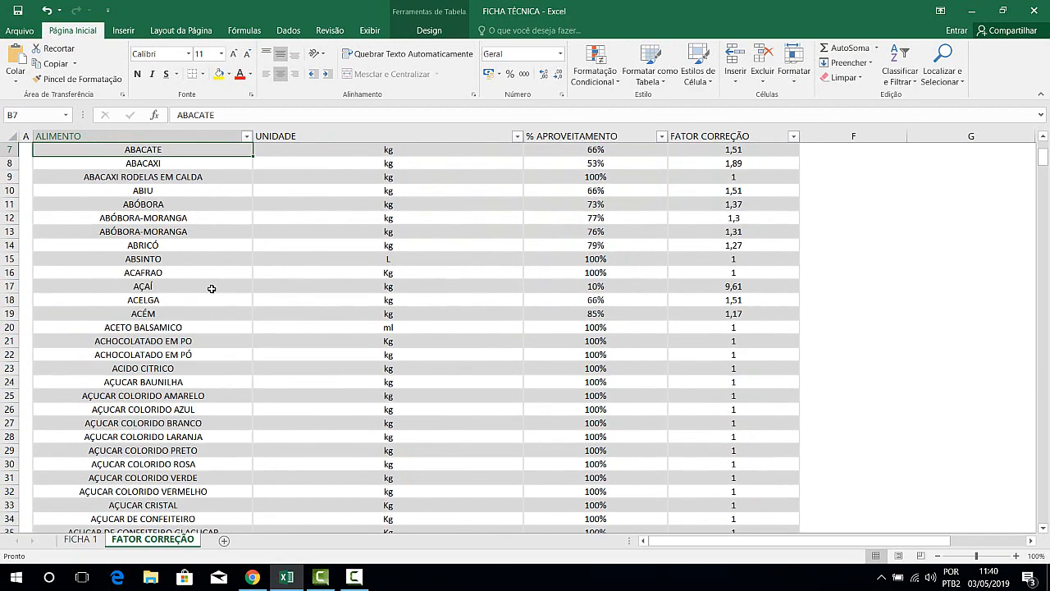
{"action": "scroll", "coordinate": [211, 288], "scroll_direction": "up", "scroll_amount": 2}
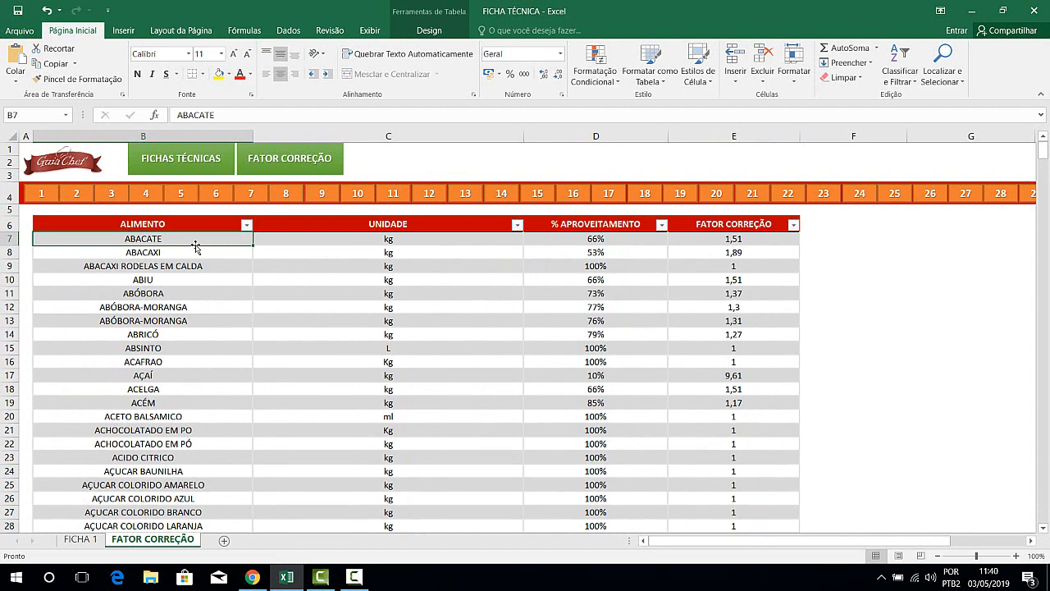
{"action": "key", "text": "ctrl+Down"}
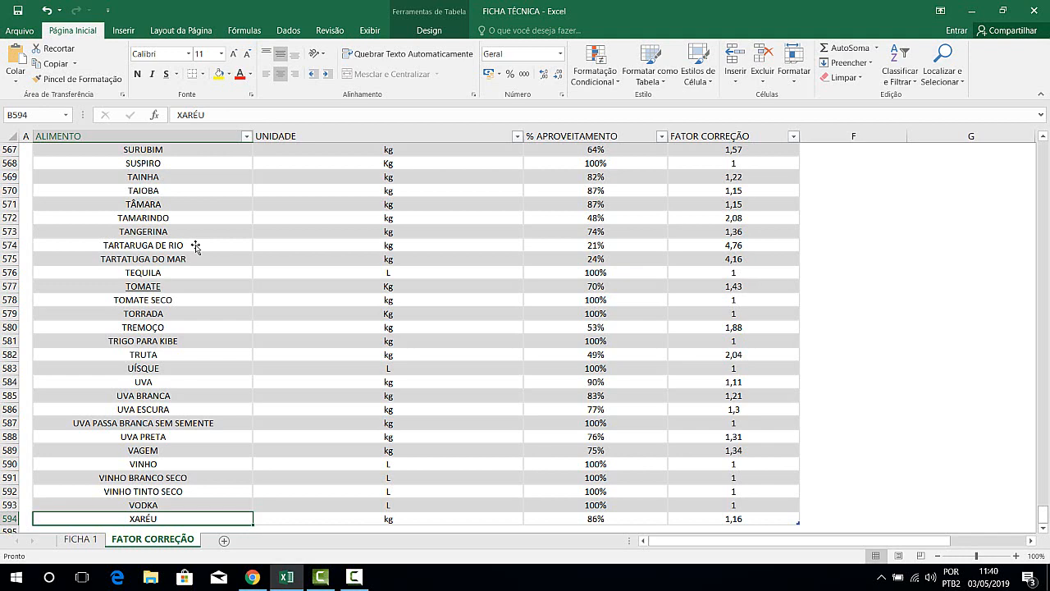
{"action": "key", "text": "ctrl+Up"}
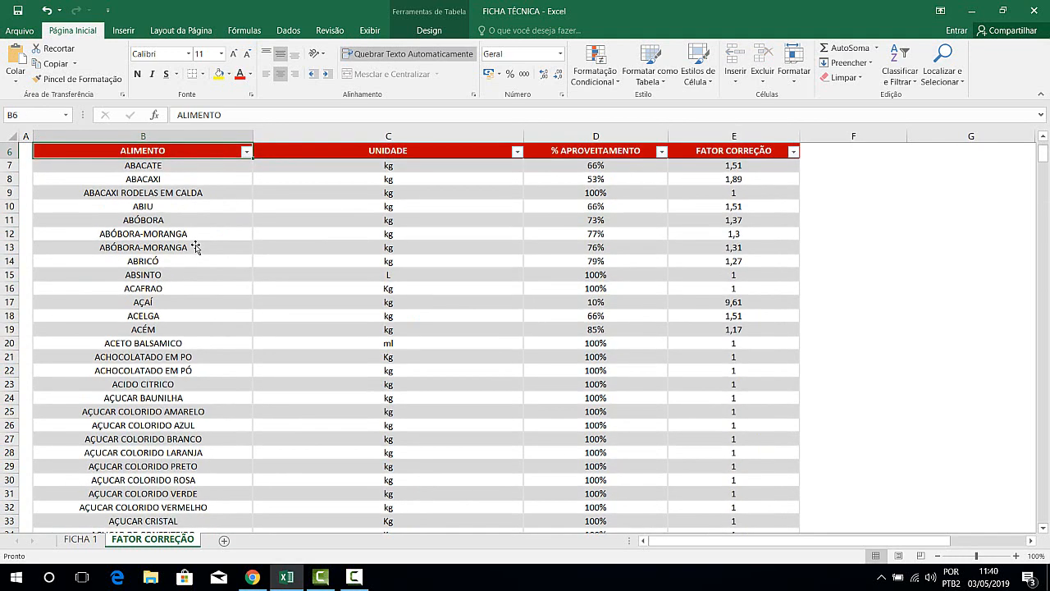
{"action": "left_click", "coordinate": [223, 220]}
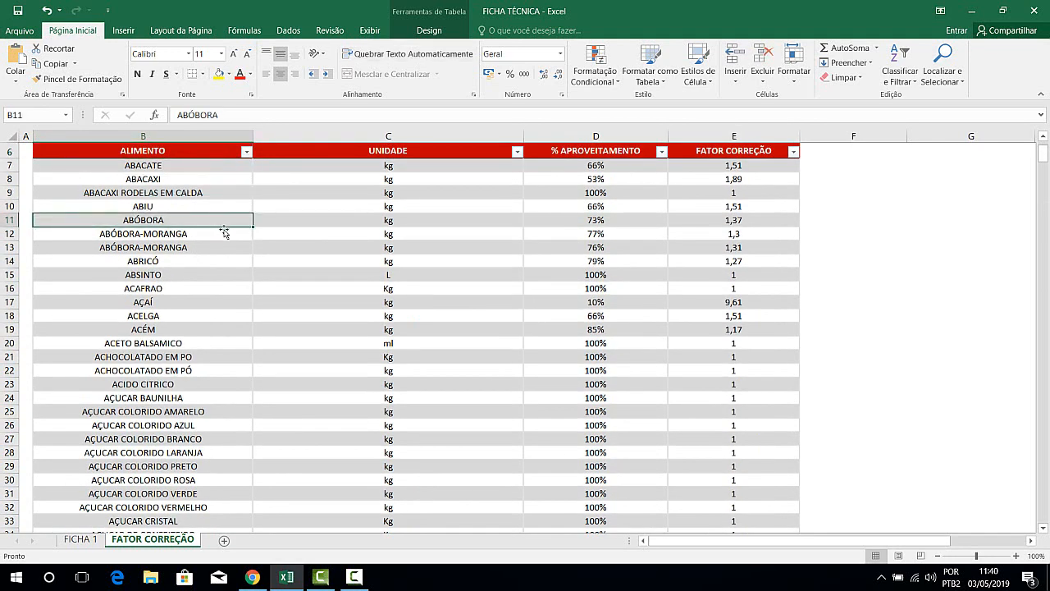
{"action": "left_click", "coordinate": [220, 243]}
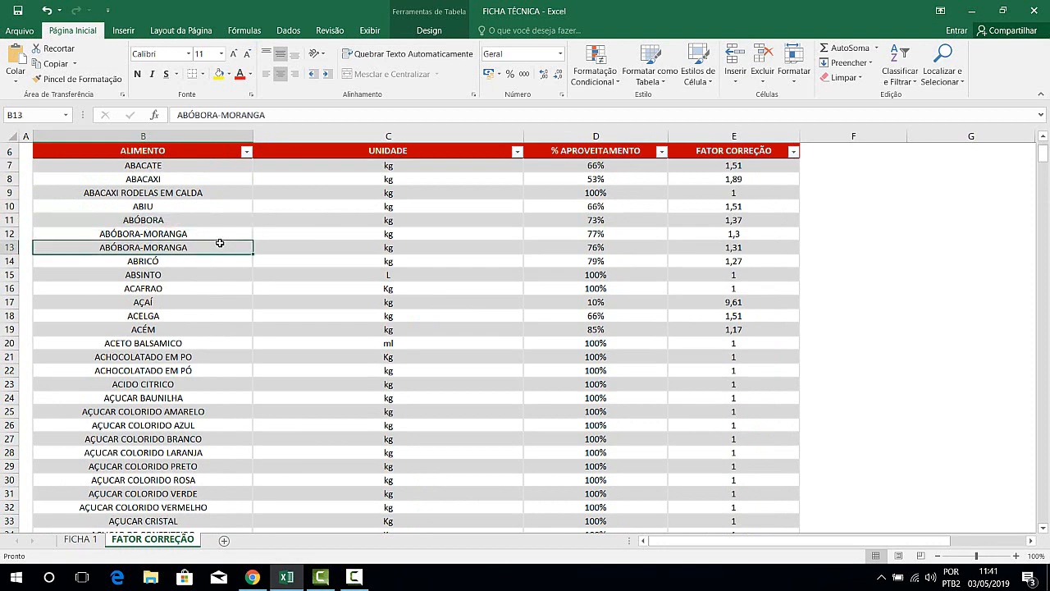
{"action": "scroll", "coordinate": [230, 271], "scroll_direction": "down", "scroll_amount": 10}
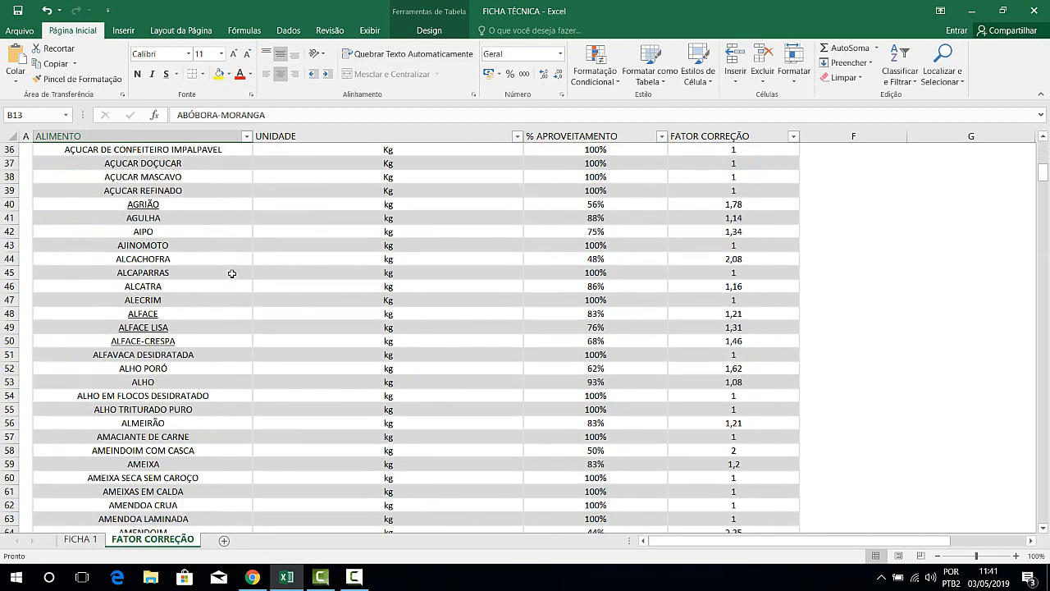
{"action": "scroll", "coordinate": [232, 273], "scroll_direction": "down", "scroll_amount": 5}
{"action": "scroll", "coordinate": [232, 273], "scroll_direction": "up", "scroll_amount": 8}
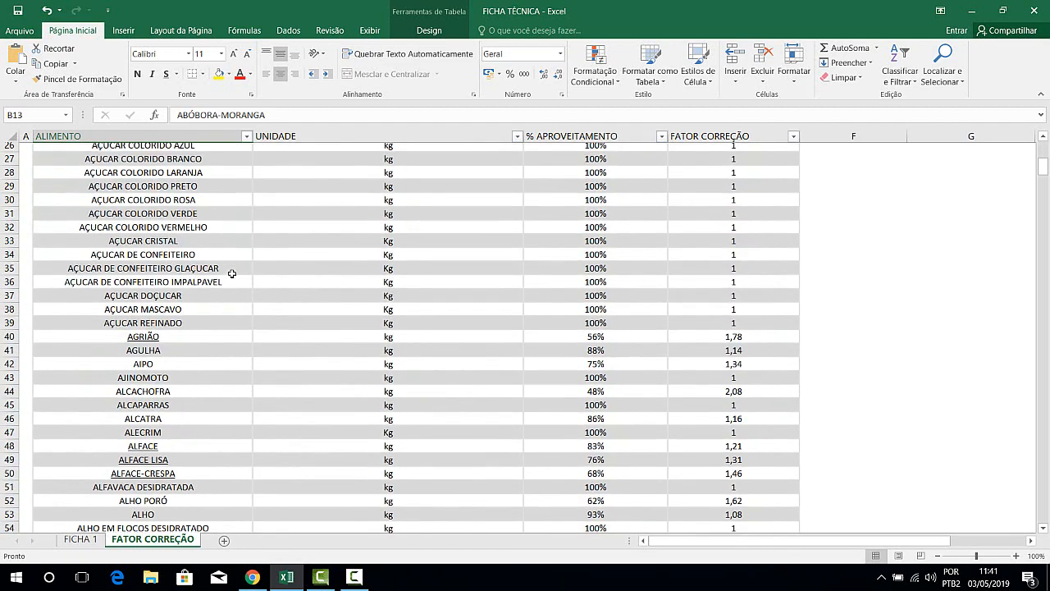
{"action": "scroll", "coordinate": [232, 274], "scroll_direction": "up", "scroll_amount": 8}
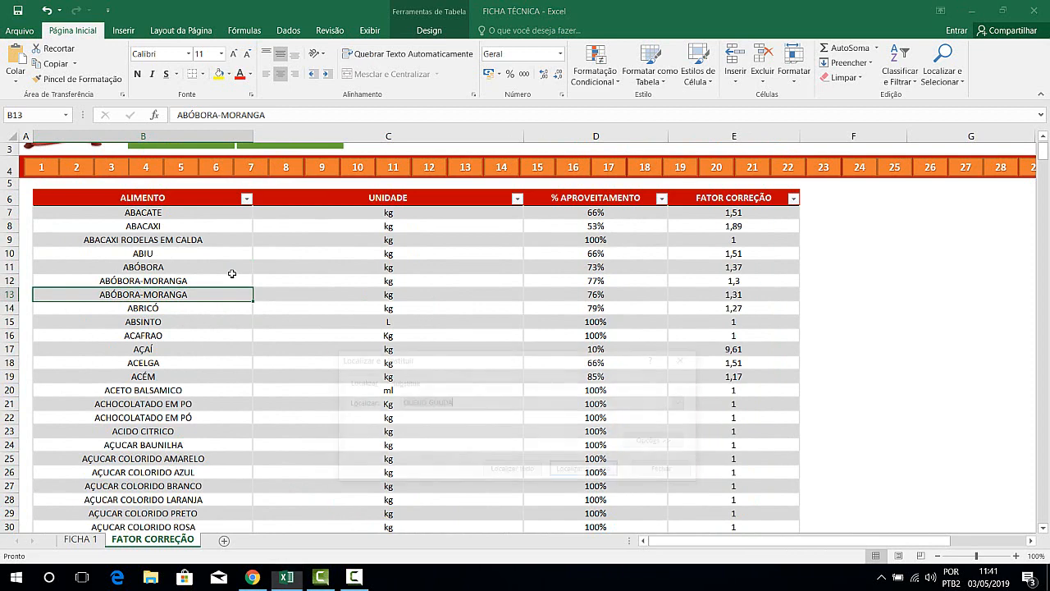
Search the correction factor table for TOMATE SECO and check its correction factor
{"action": "key", "text": "ctrl+l"}
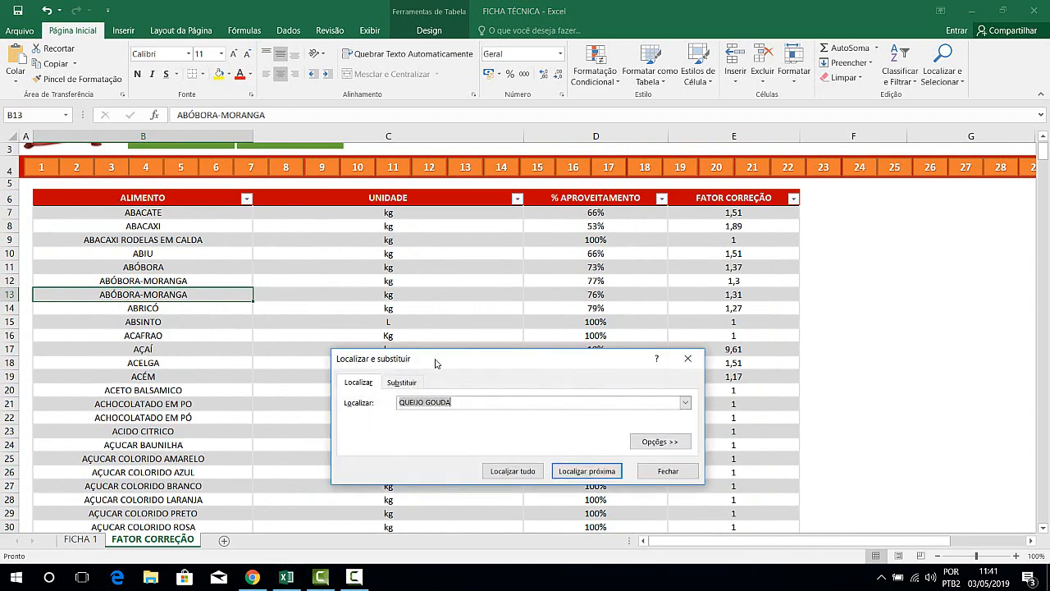
{"action": "type", "text": "TOM"}
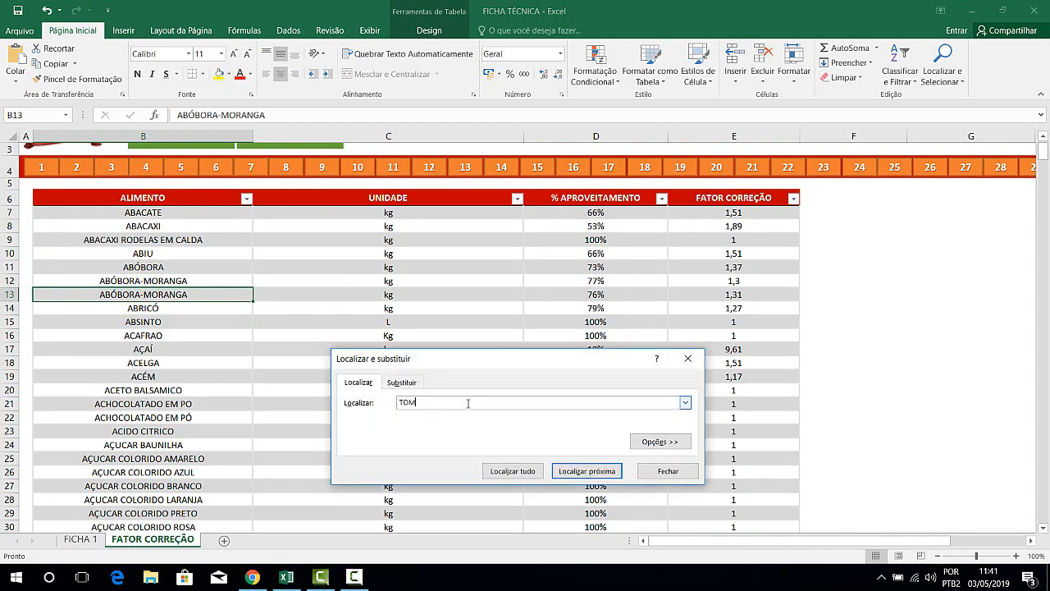
{"action": "type", "text": "ATE SECO"}
{"action": "left_click", "coordinate": [586, 471]}
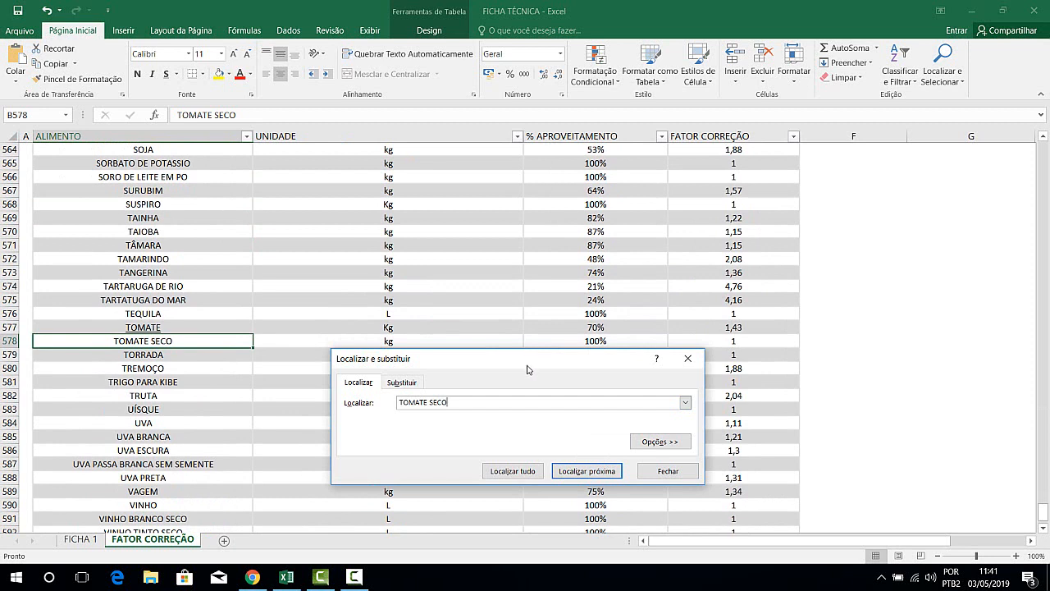
{"action": "left_click_drag", "start_coordinate": [528, 370], "coordinate": [510, 414]}
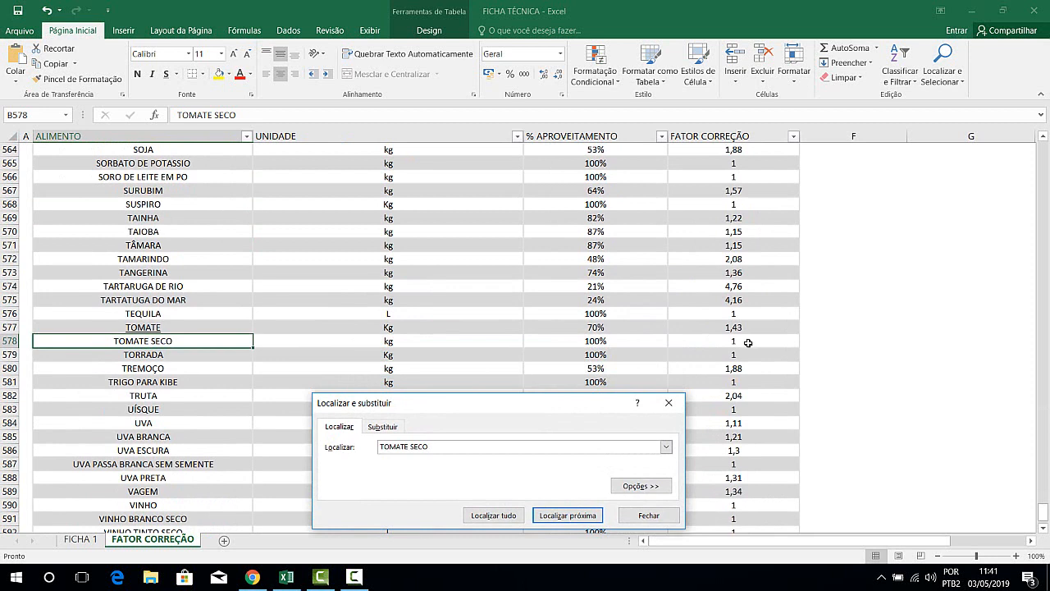
{"action": "left_click", "coordinate": [668, 403]}
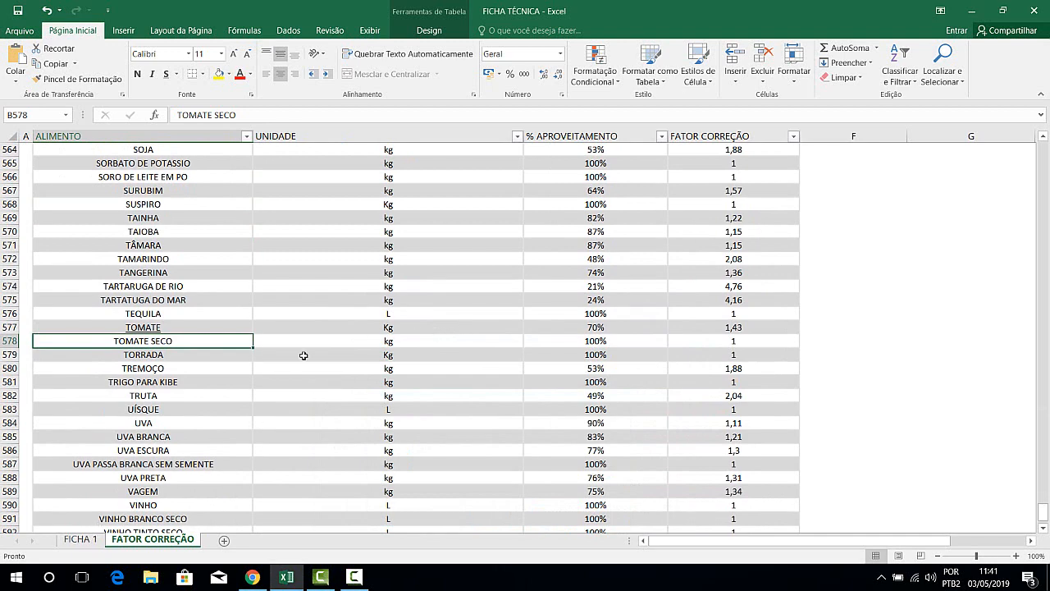
Return to the FICHA 1 cost sheet and set the correction factor of TOMATE SECO in E11 to 1
{"action": "key", "text": "ctrl+Up"}
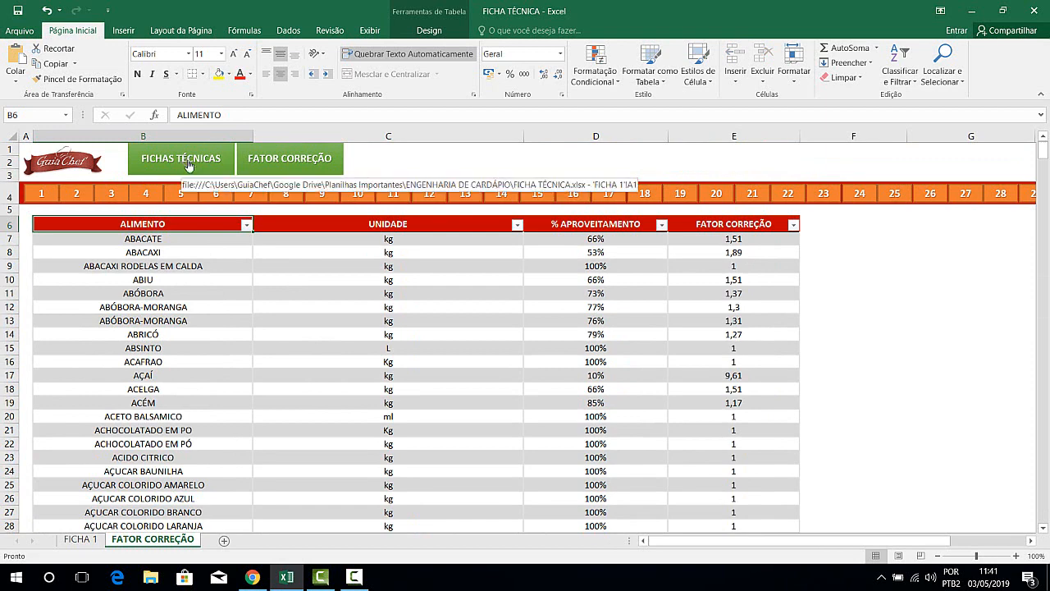
{"action": "left_click", "coordinate": [203, 165]}
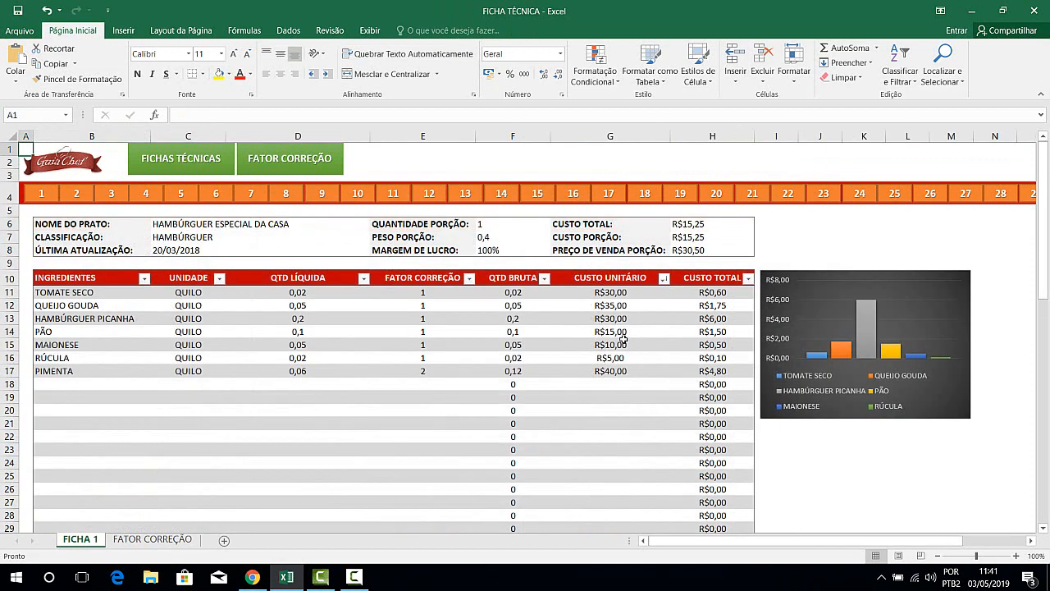
{"action": "left_click", "coordinate": [431, 293]}
{"action": "type", "text": "1"}
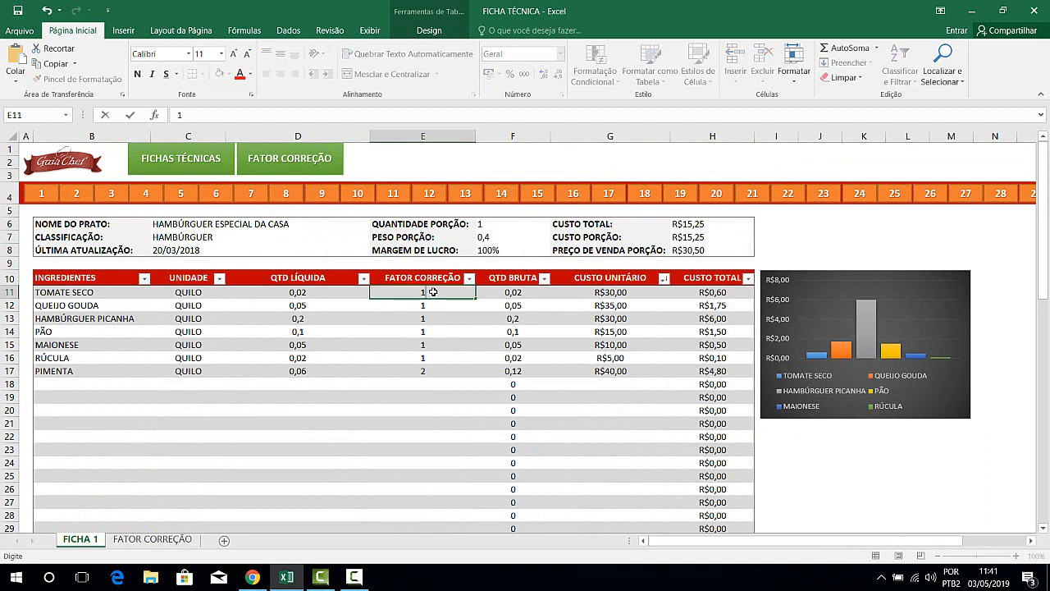
{"action": "key", "text": "Tab"}
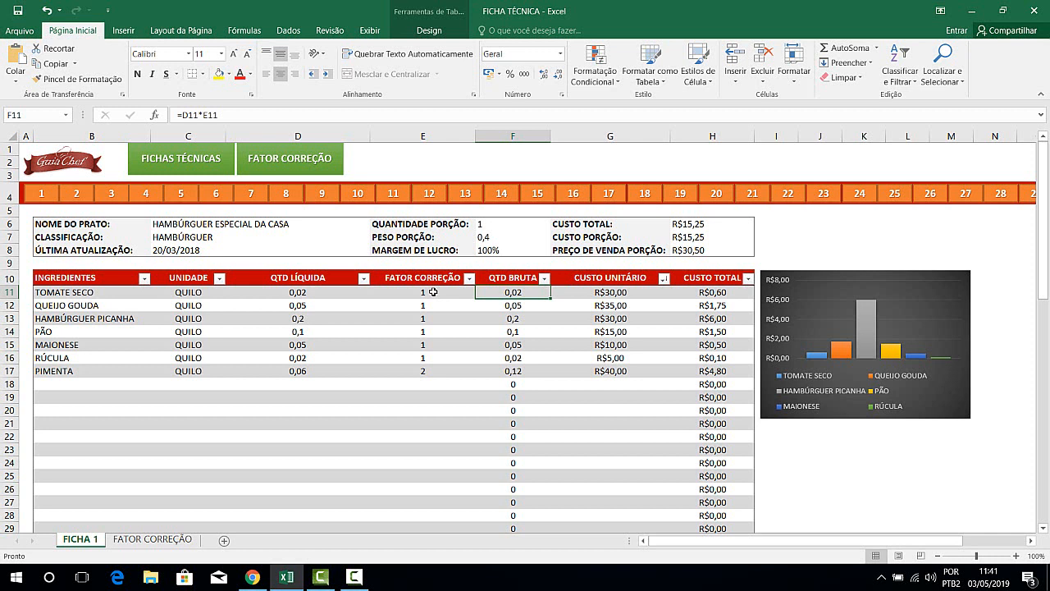
Set the unit cost (CUSTO UNITÁRIO) of TOMATE SECO in G11 to 30
{"action": "key", "text": "Right"}
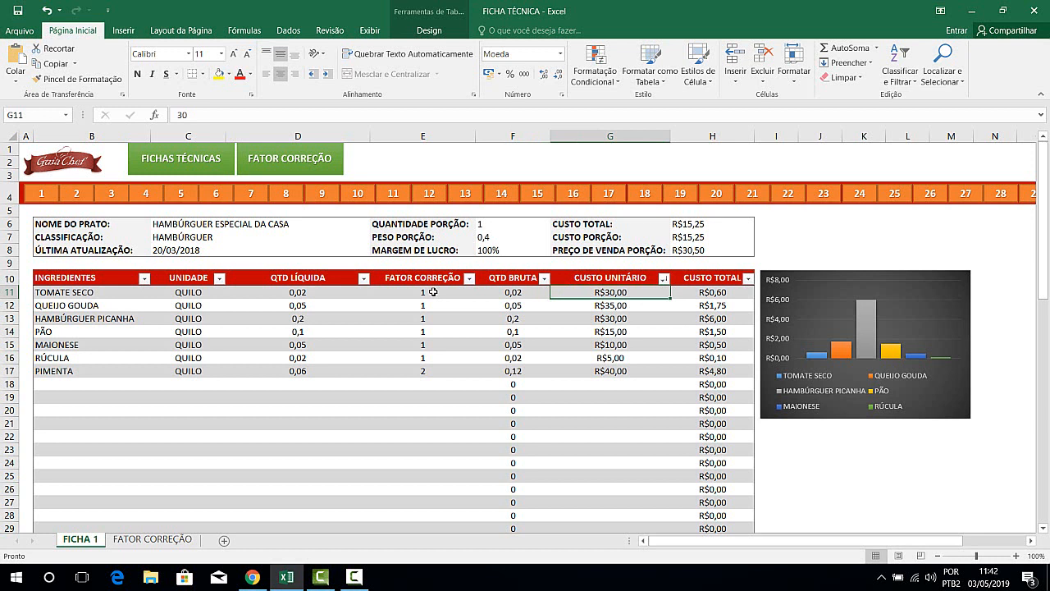
{"action": "type", "text": "30"}
{"action": "key", "text": "Tab"}
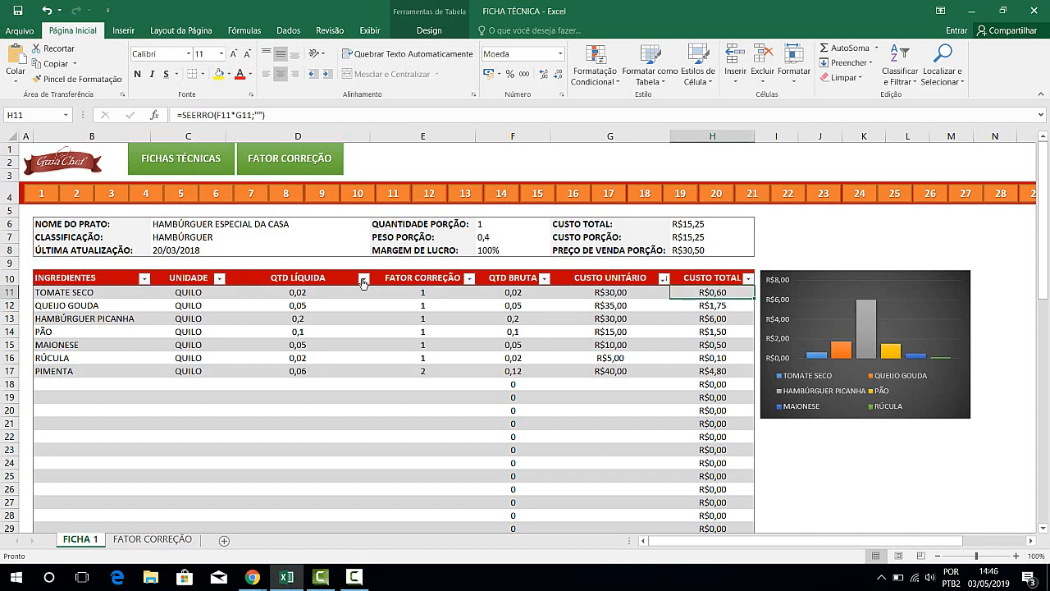
Enter QUEIJO GOUDA as the second ingredient in B12
{"action": "left_click", "coordinate": [111, 305]}
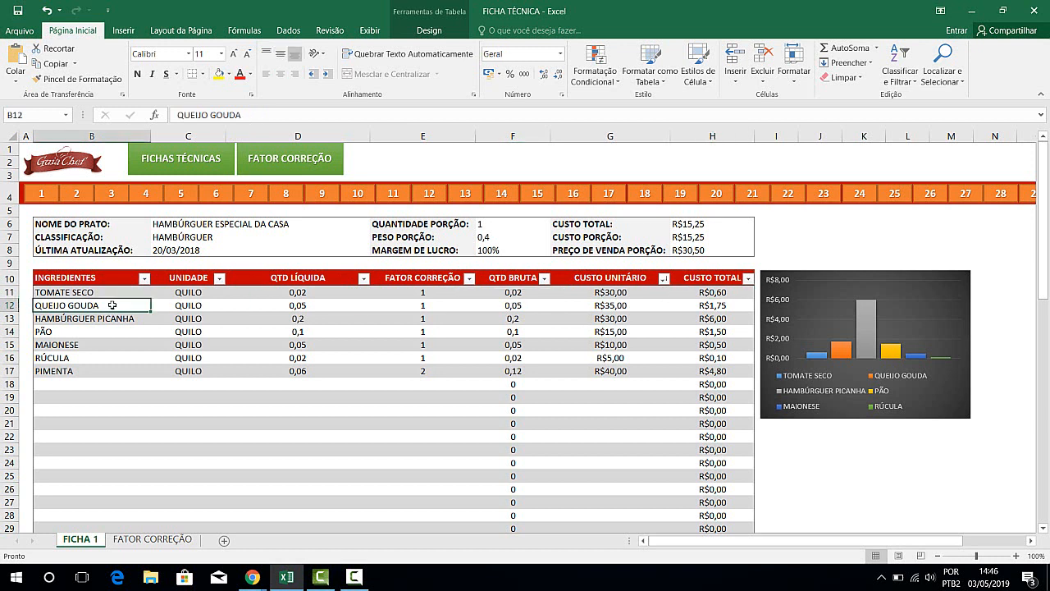
{"action": "type", "text": "QUEIJO"}
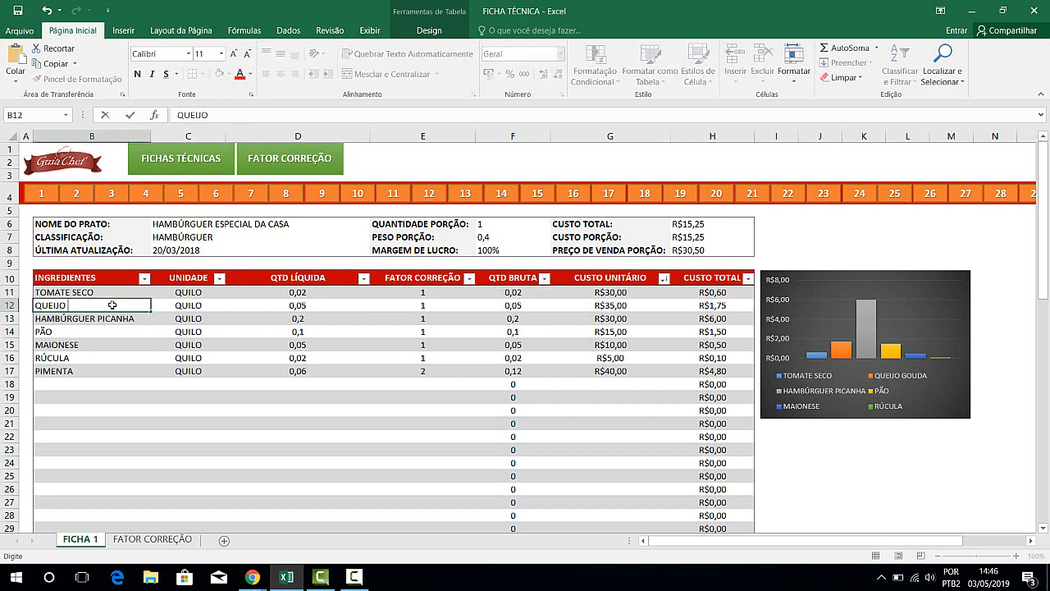
{"action": "type", "text": " GOUDA"}
{"action": "key", "text": "Return"}
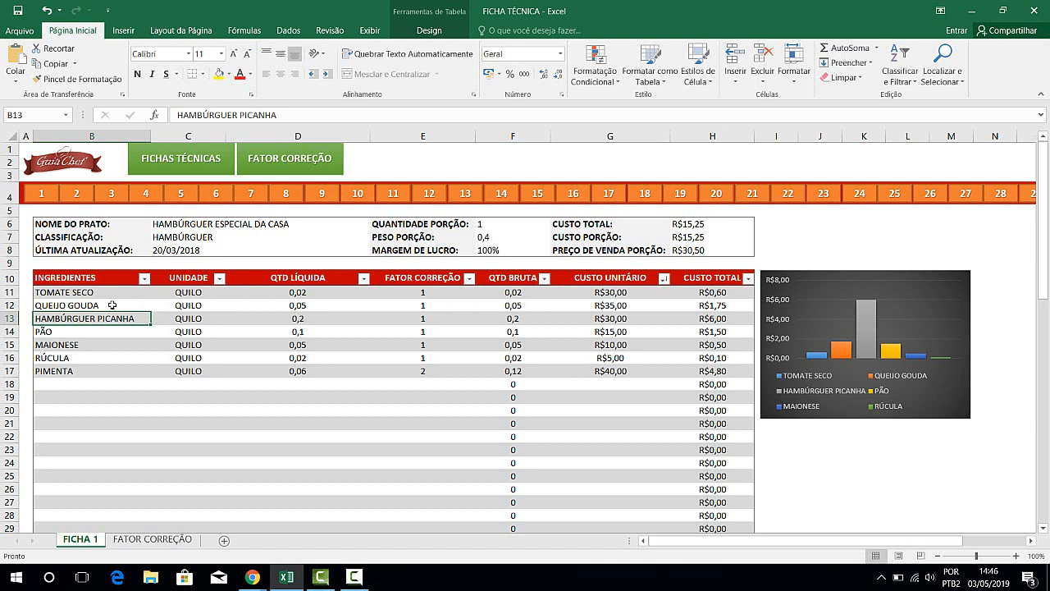
Set the net quantity (QTD LÍQUIDA) of QUEIJO GOUDA in D12 to 50
{"action": "key", "text": "Right"}
{"action": "key", "text": "Up"}
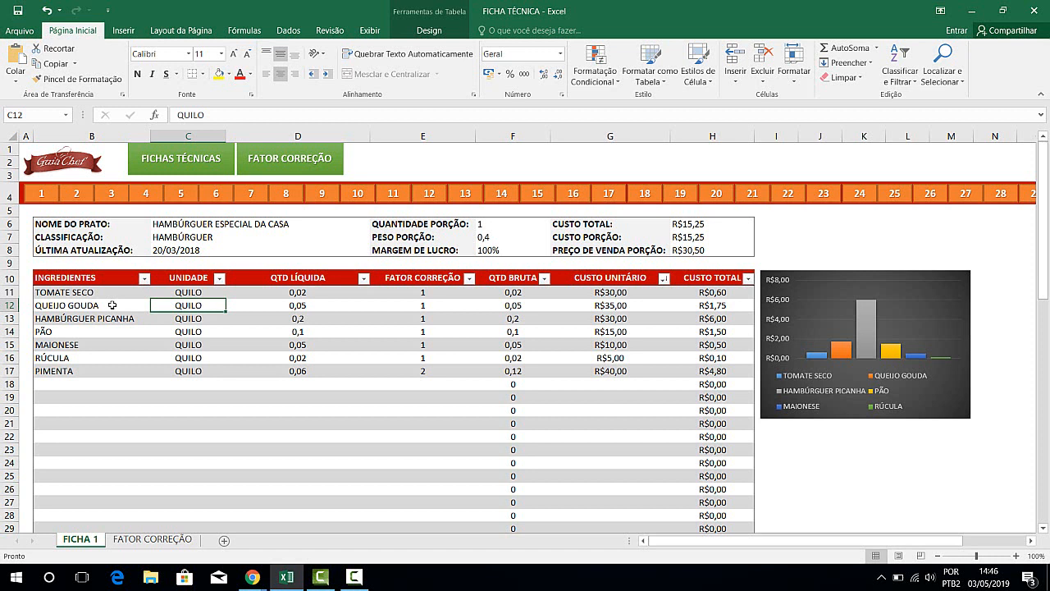
{"action": "key", "text": "Right"}
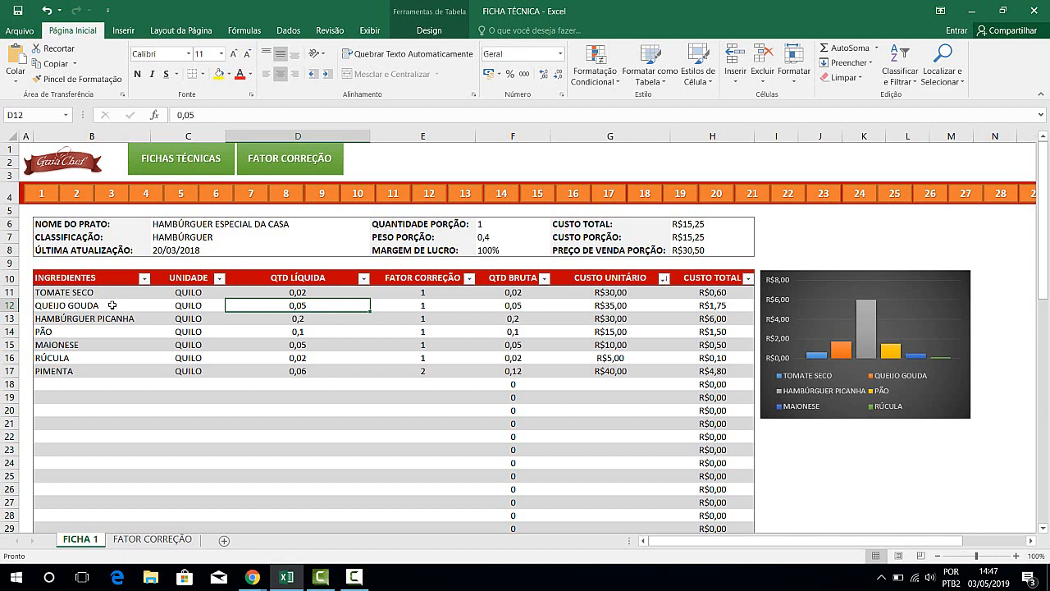
{"action": "type", "text": "50"}
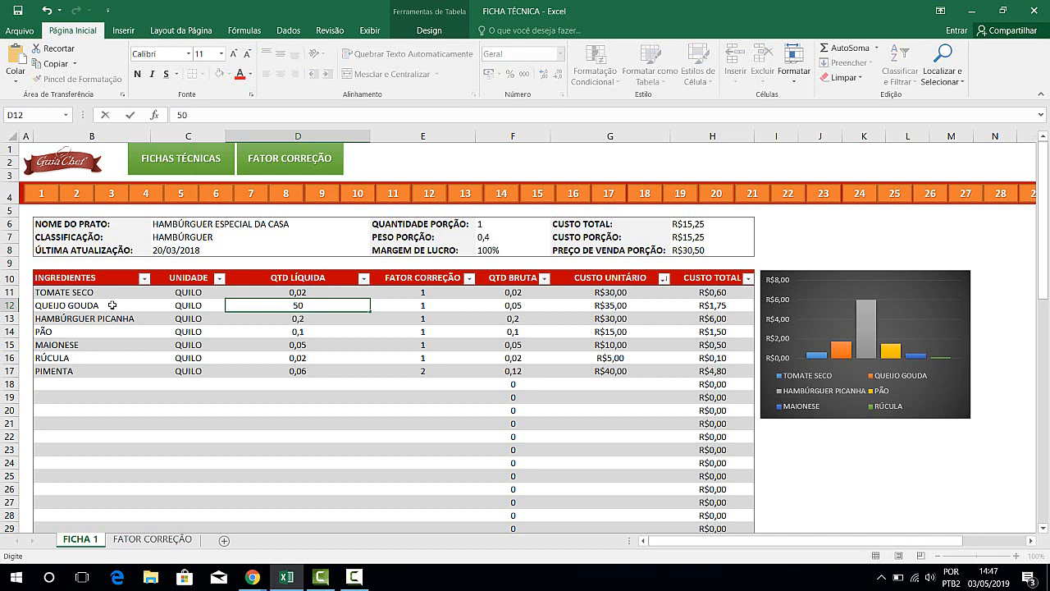
{"action": "key", "text": "Tab"}
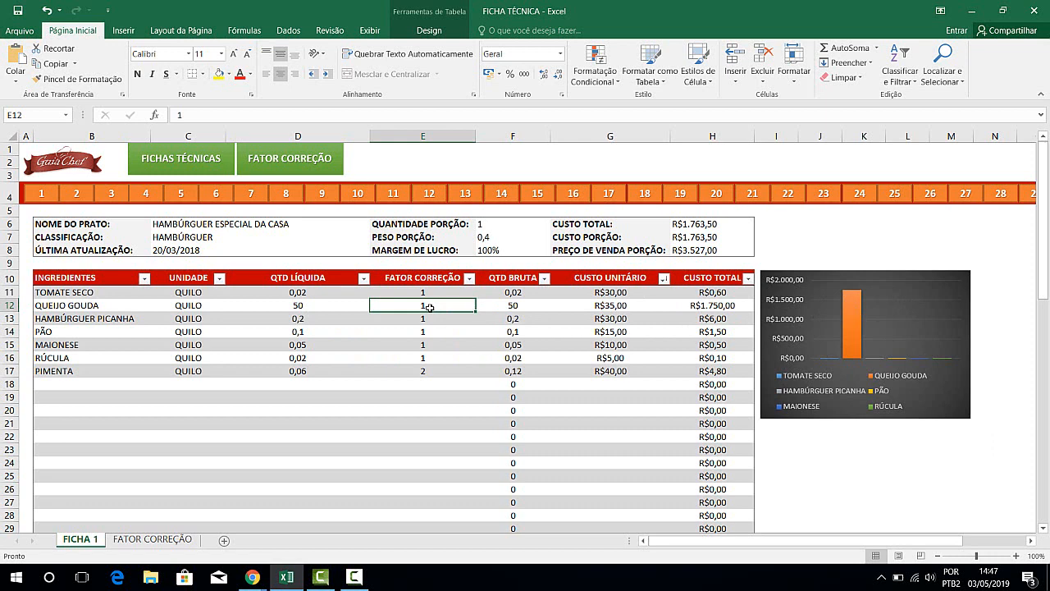
Search the FATOR CORREÇÃO sheet for GOUDA to check its correction factor, and return to the FICHA 1 sheet
{"action": "left_click", "coordinate": [289, 160]}
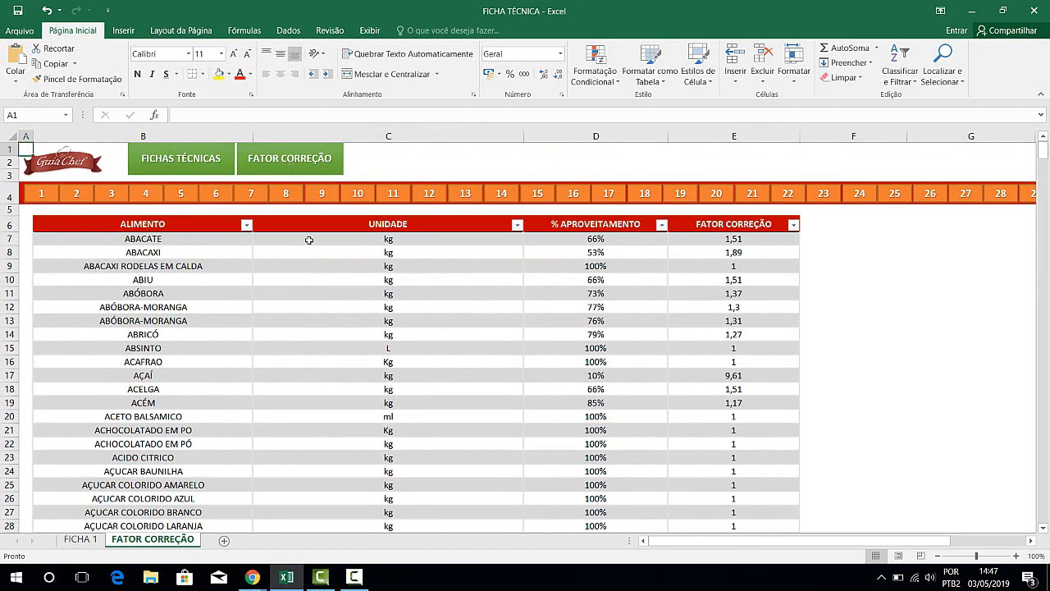
{"action": "left_click", "coordinate": [308, 253]}
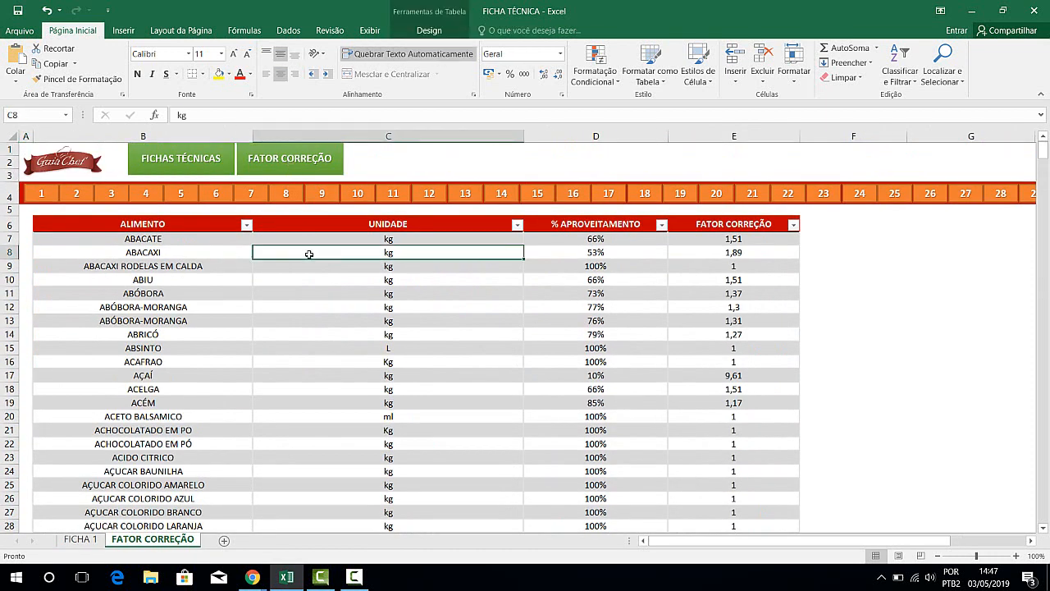
{"action": "key", "text": "ctrl+l"}
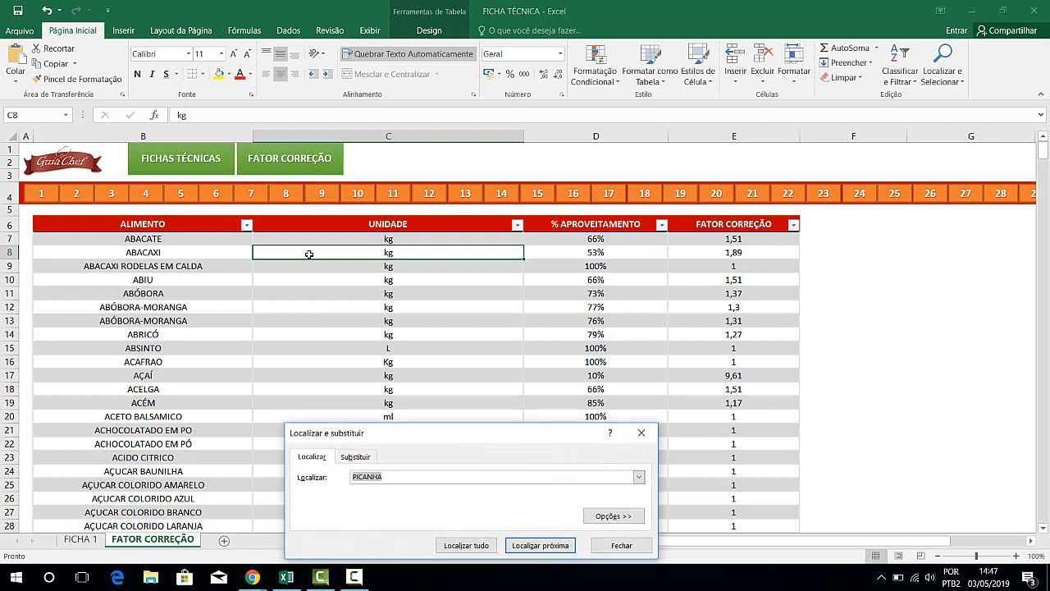
{"action": "key", "text": "BackSpace"}
{"action": "type", "text": "GOUDA"}
{"action": "left_click", "coordinate": [548, 549]}
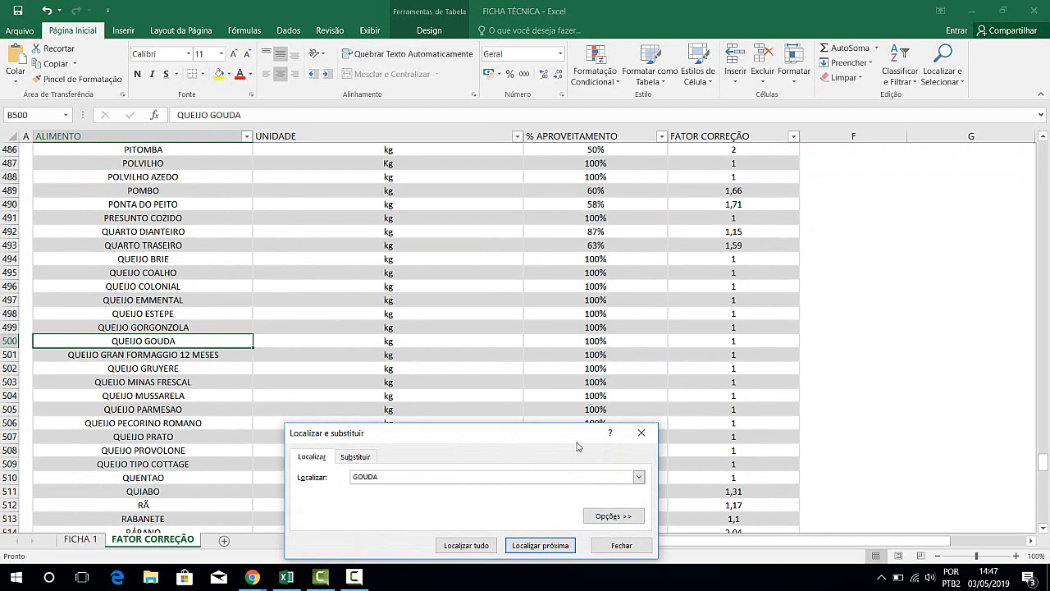
{"action": "left_click", "coordinate": [641, 432]}
{"action": "left_click", "coordinate": [81, 539]}
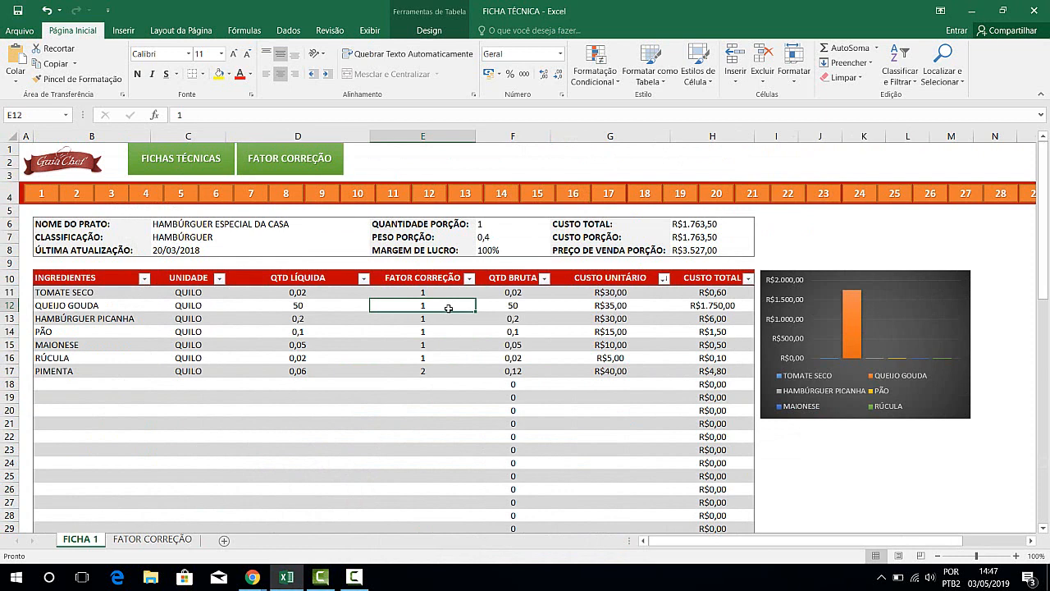
Correct the net quantity (QTD LÍQUIDA) of QUEIJO GOUDA in D12 to 0,05
{"action": "key", "text": "Left"}
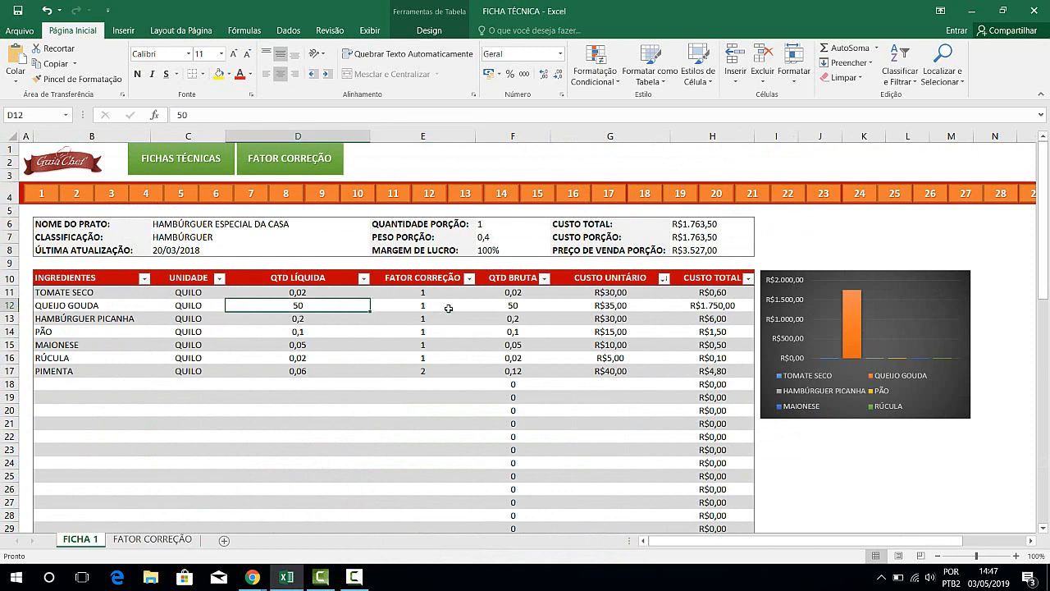
{"action": "type", "text": "0,05"}
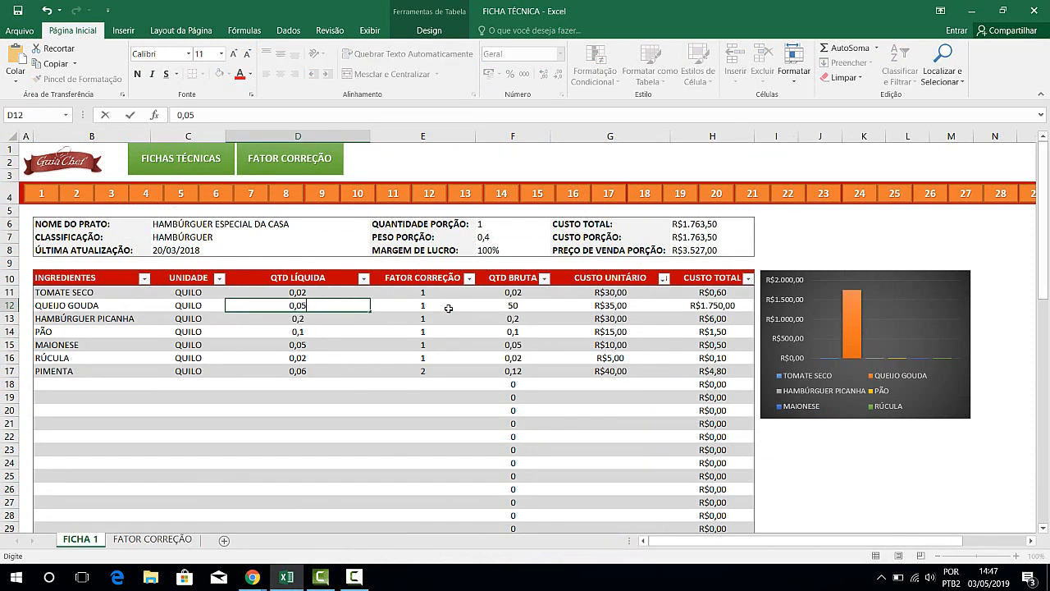
{"action": "type", "text": "0"}
{"action": "key", "text": "Right"}
{"action": "key", "text": "Right"}
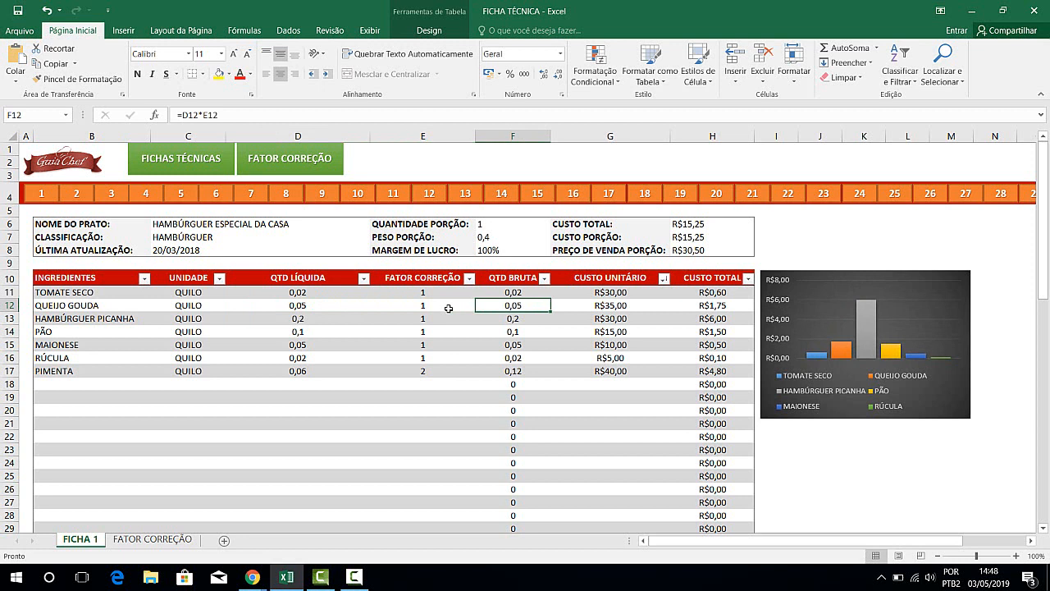
Set the unit cost (CUSTO UNITÁRIO) of QUEIJO GOUDA in G12 to 40
{"action": "key", "text": "Right"}
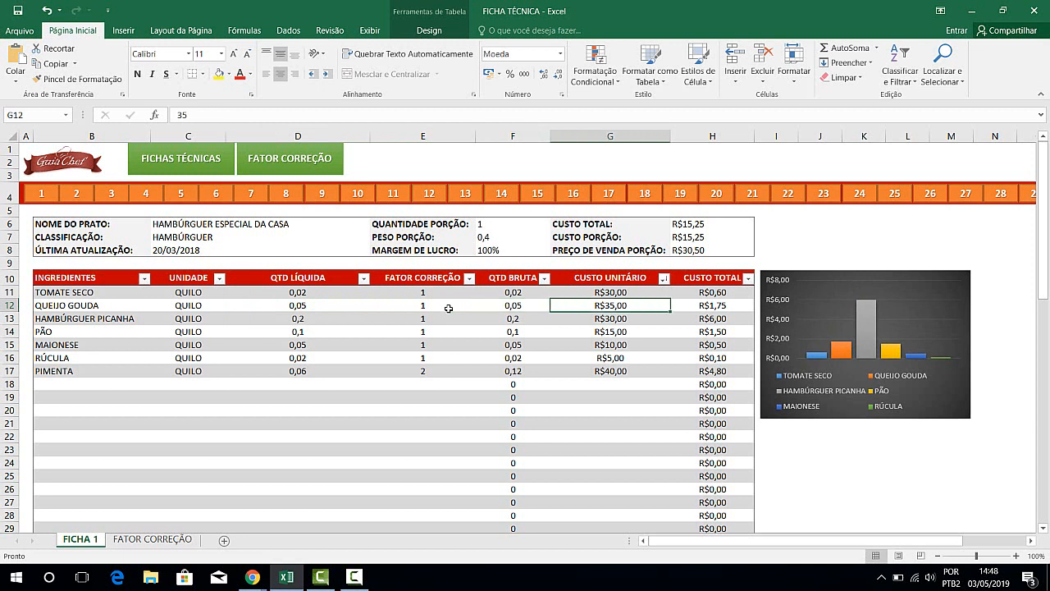
{"action": "type", "text": "40"}
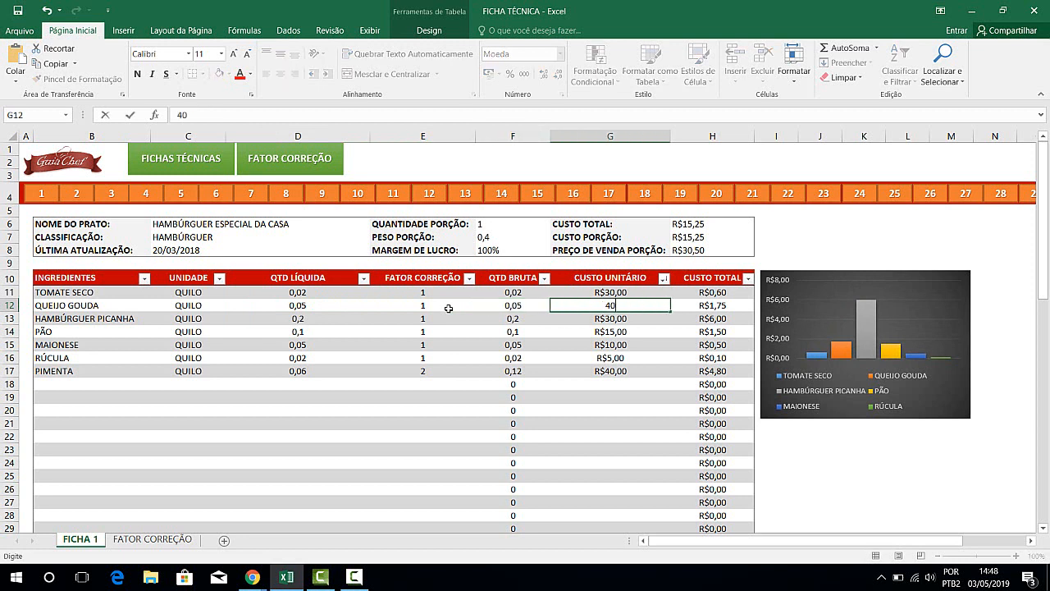
{"action": "key", "text": "Right"}
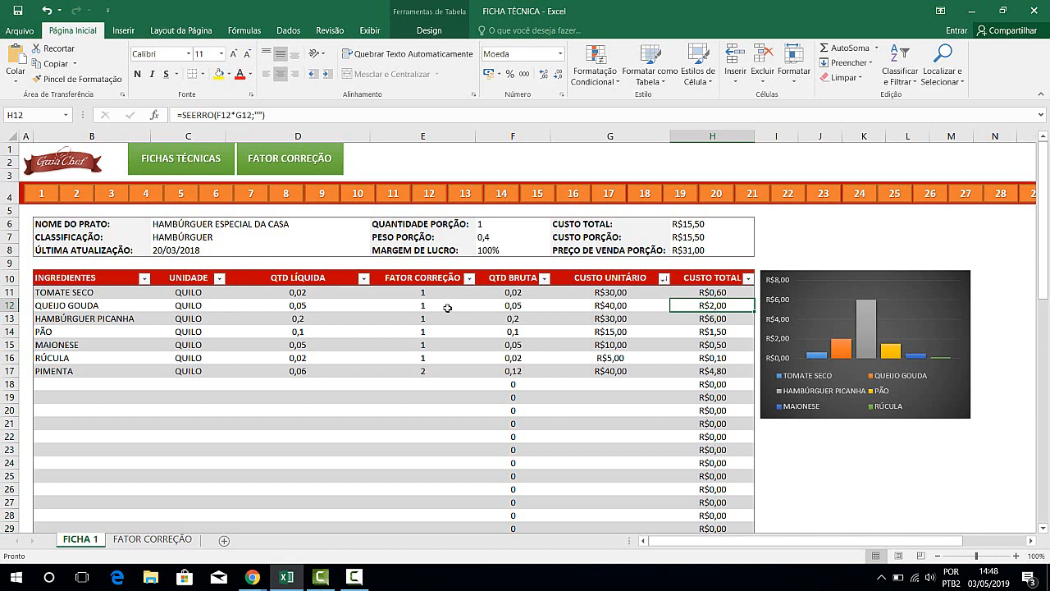
Enter HAMBÚRGUER PICANHA as the third ingredient in B13, keeping its unit and net quantity
{"action": "left_click", "coordinate": [105, 321]}
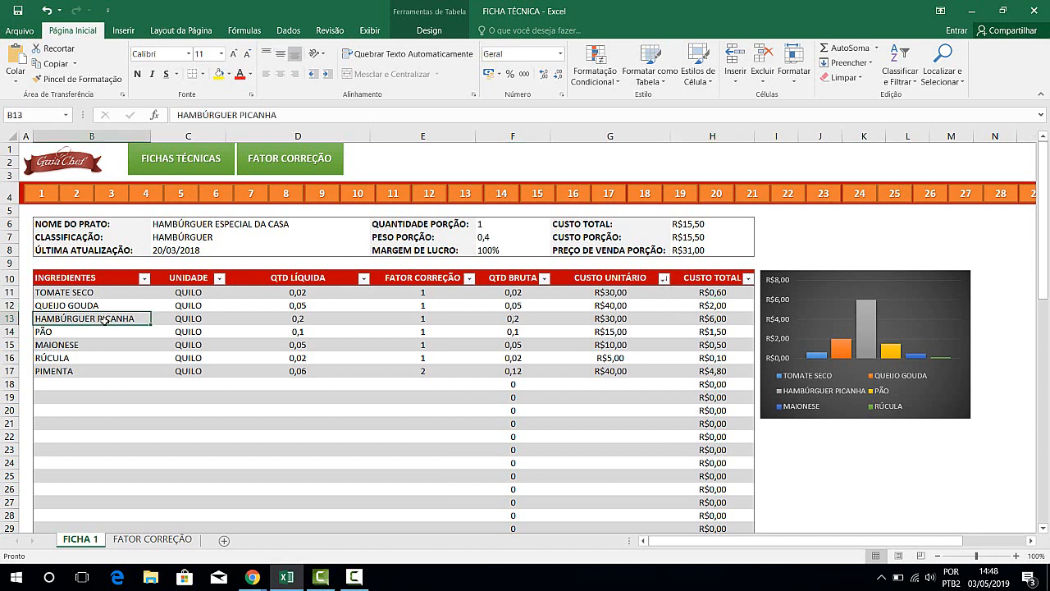
{"action": "type", "text": "HAMBÚRGUER"}
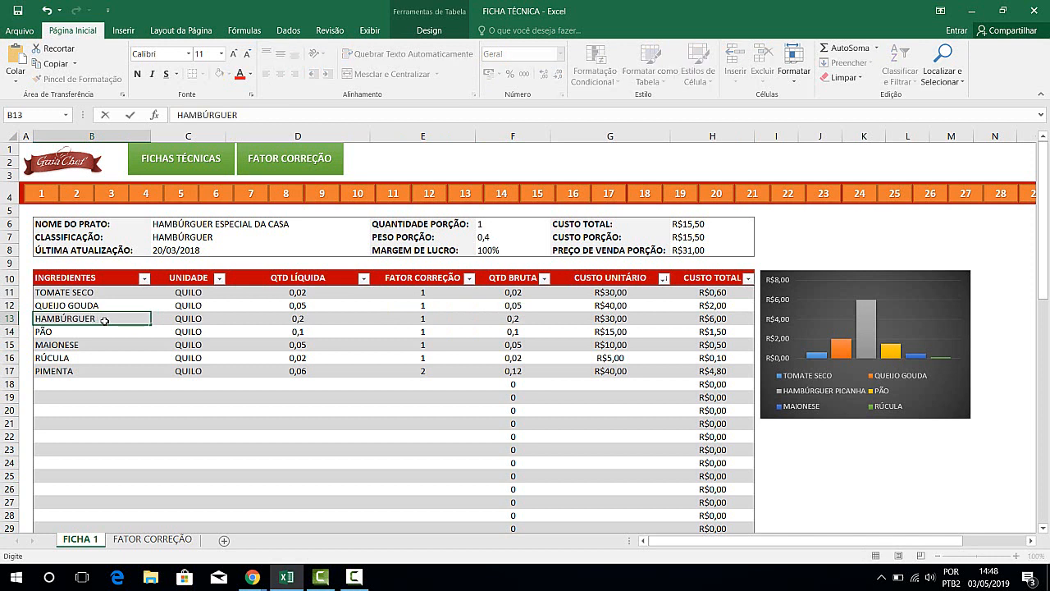
{"action": "type", "text": " PICANHA"}
{"action": "key", "text": "Tab"}
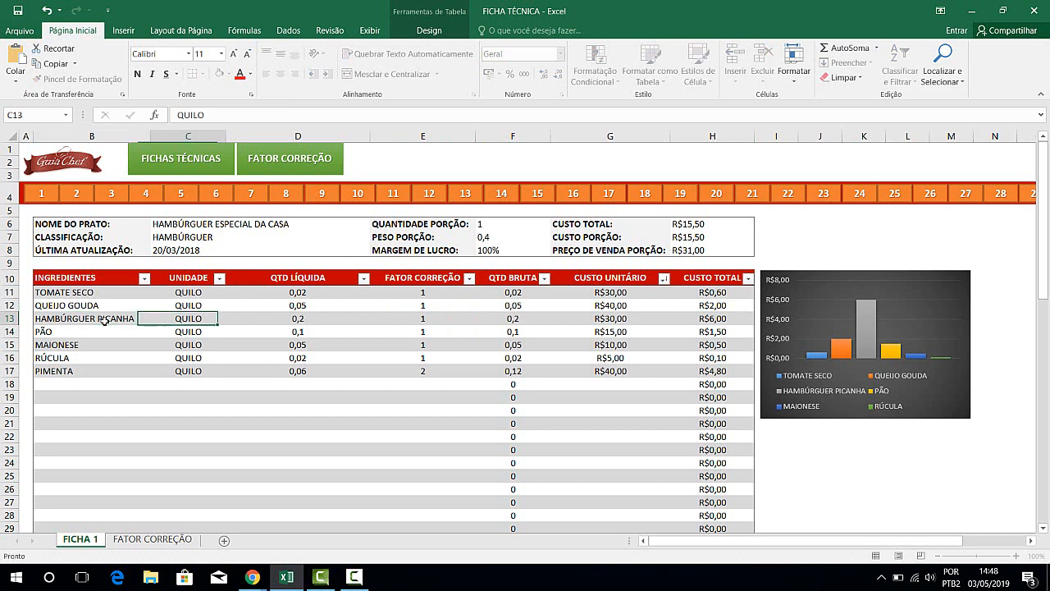
{"action": "key", "text": "Tab"}
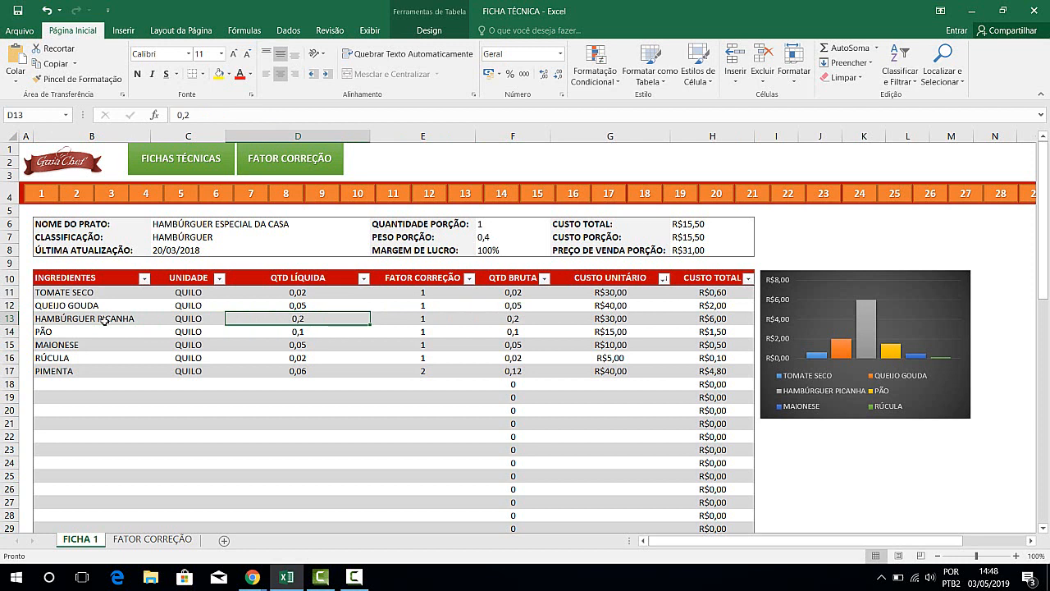
{"action": "key", "text": "Tab"}
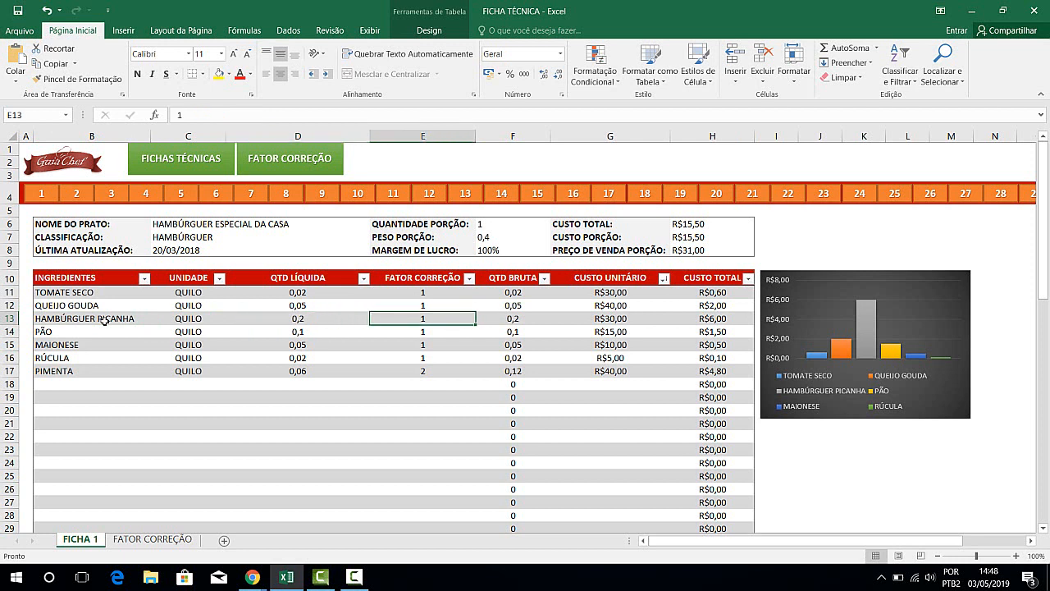
Search the FATOR CORREÇÃO sheet for PICANHA and check its correction factor
{"action": "left_click", "coordinate": [291, 163]}
{"action": "left_click", "coordinate": [242, 282]}
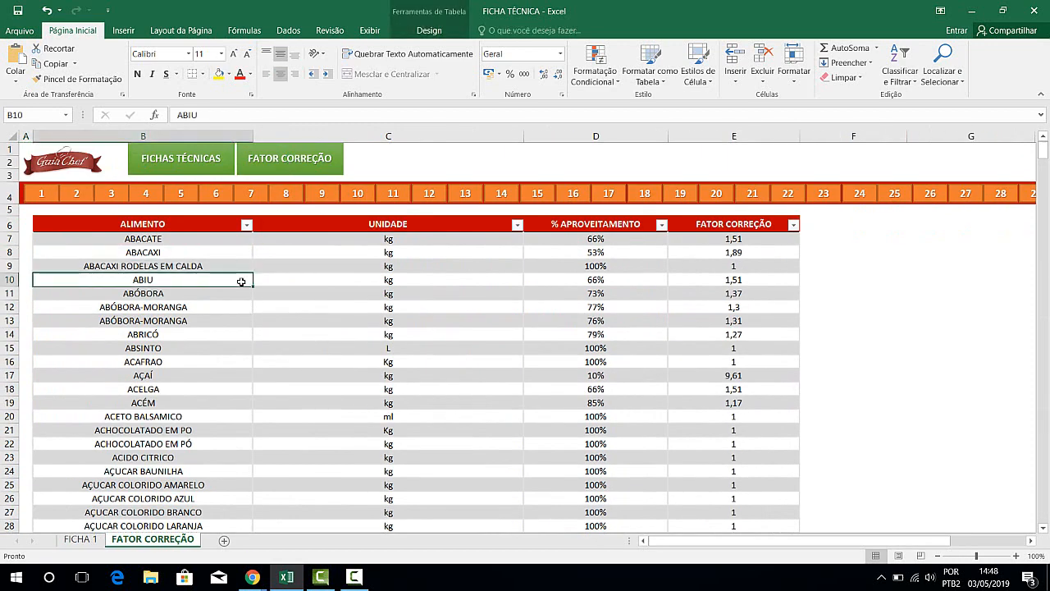
{"action": "key", "text": "ctrl+l"}
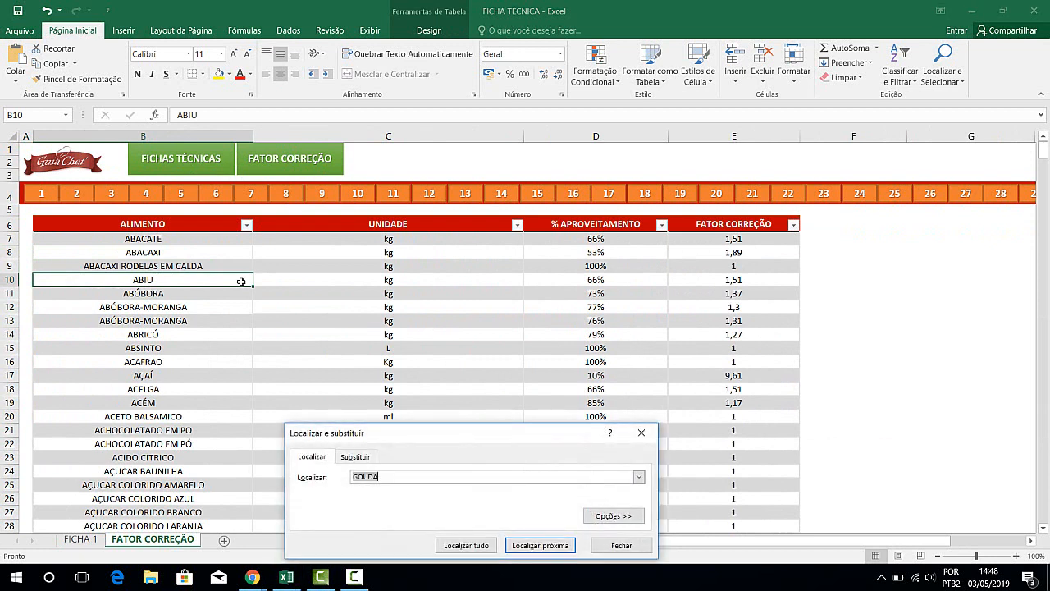
{"action": "type", "text": "PICANHA"}
{"action": "left_click", "coordinate": [535, 546]}
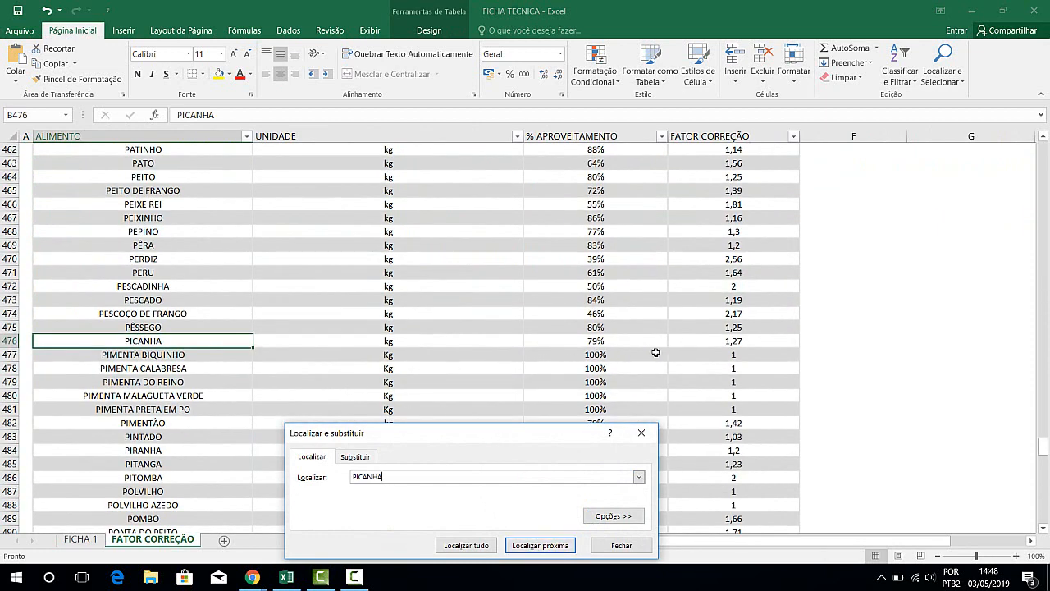
{"action": "left_click", "coordinate": [746, 341]}
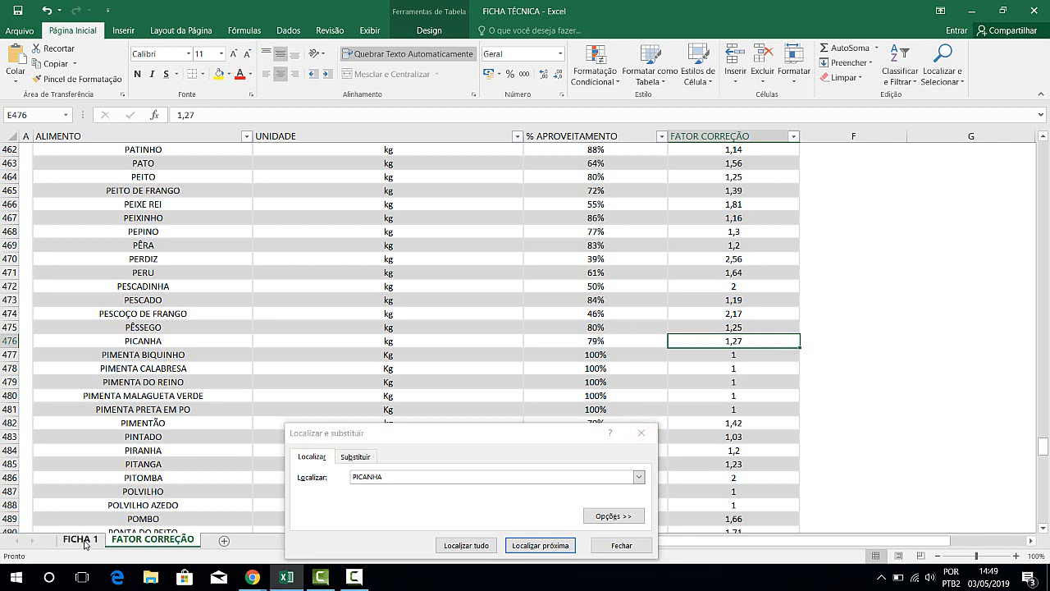
{"action": "left_click", "coordinate": [642, 433]}
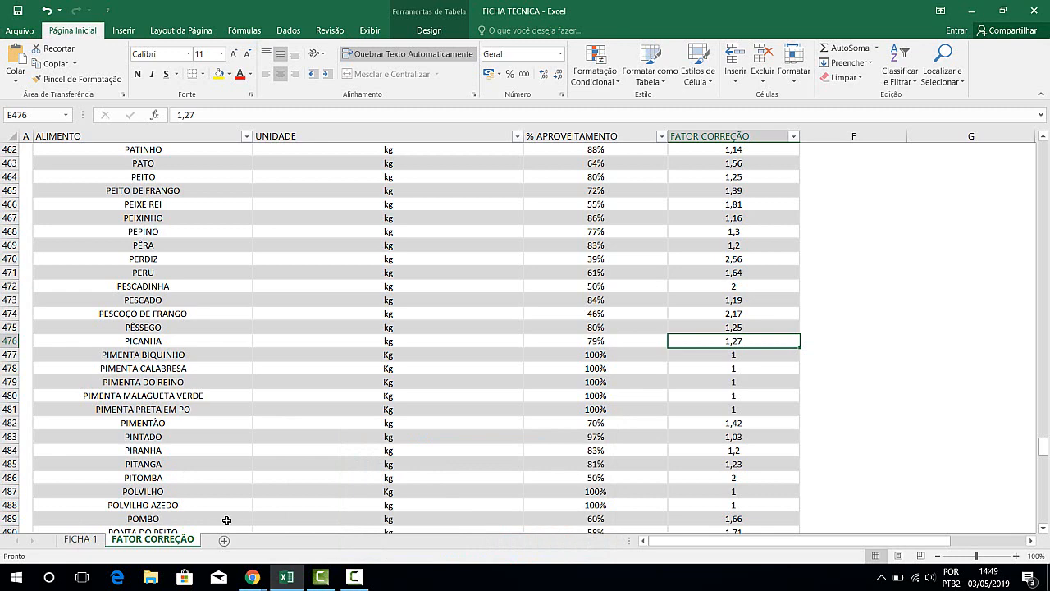
Return to the FICHA 1 sheet and set the FATOR CORREÇÃO of HAMBÚRGUER PICANHA in E13 to 1,27
{"action": "left_click", "coordinate": [79, 540]}
{"action": "double_click", "coordinate": [420, 319]}
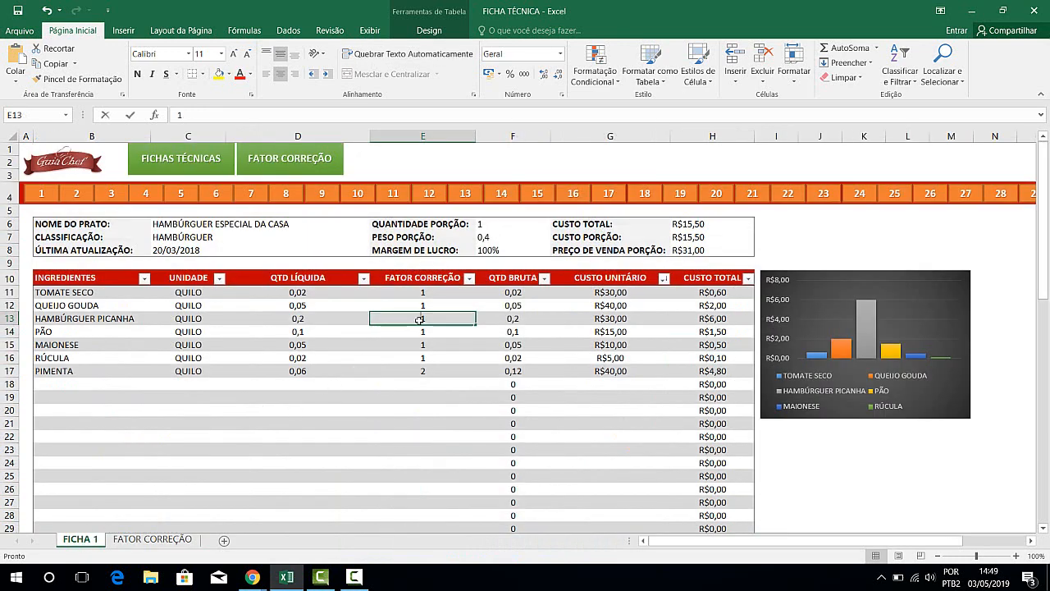
{"action": "type", "text": ",27"}
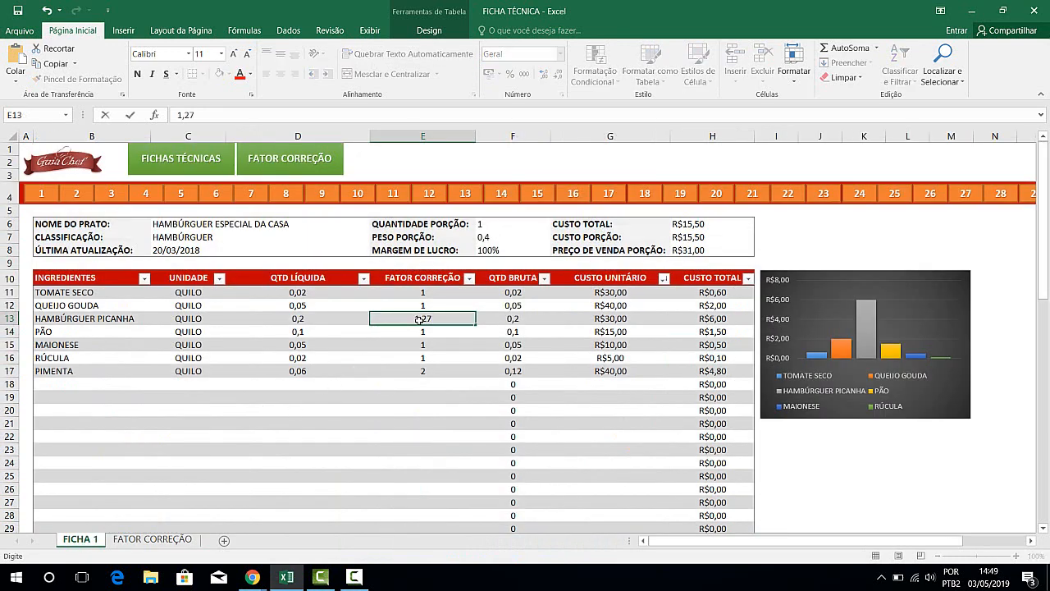
{"action": "key", "text": "Tab"}
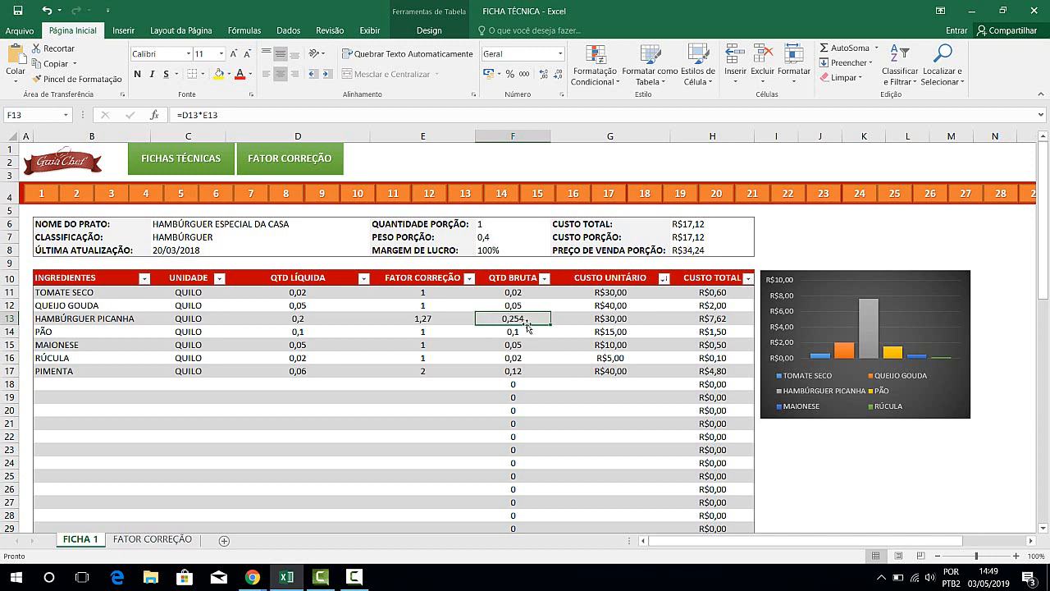
Set the unit cost (CUSTO UNITÁRIO) of HAMBÚRGUER PICANHA in G13 to 40
{"action": "left_click", "coordinate": [605, 320]}
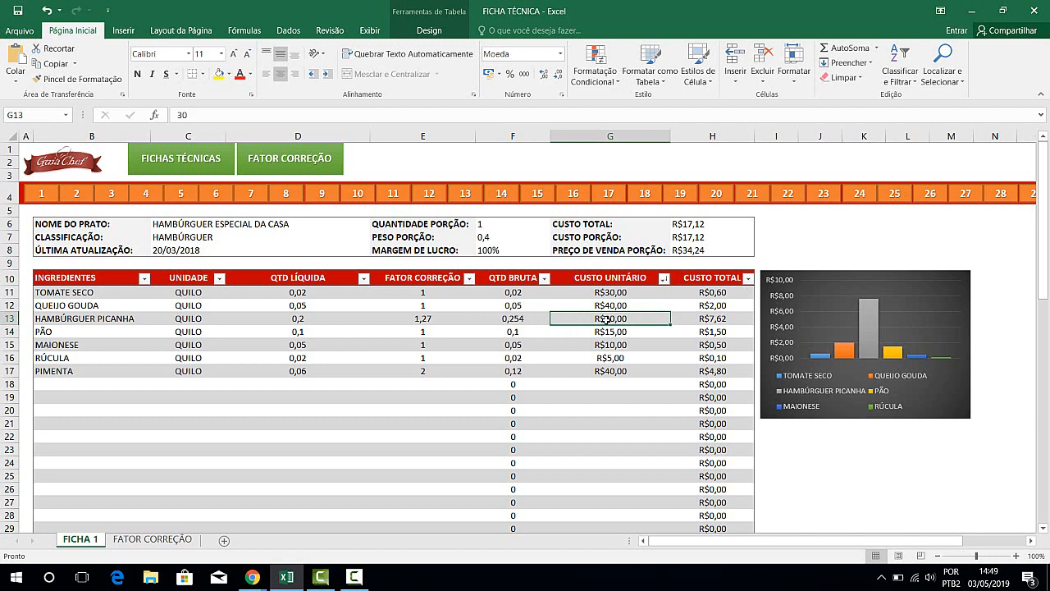
{"action": "type", "text": "40"}
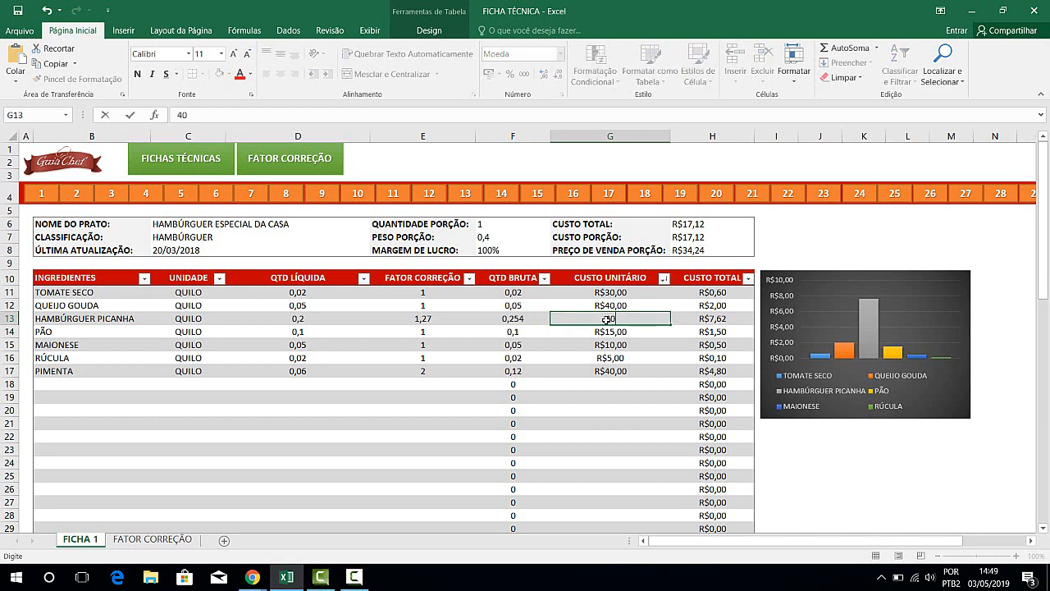
{"action": "key", "text": "Tab"}
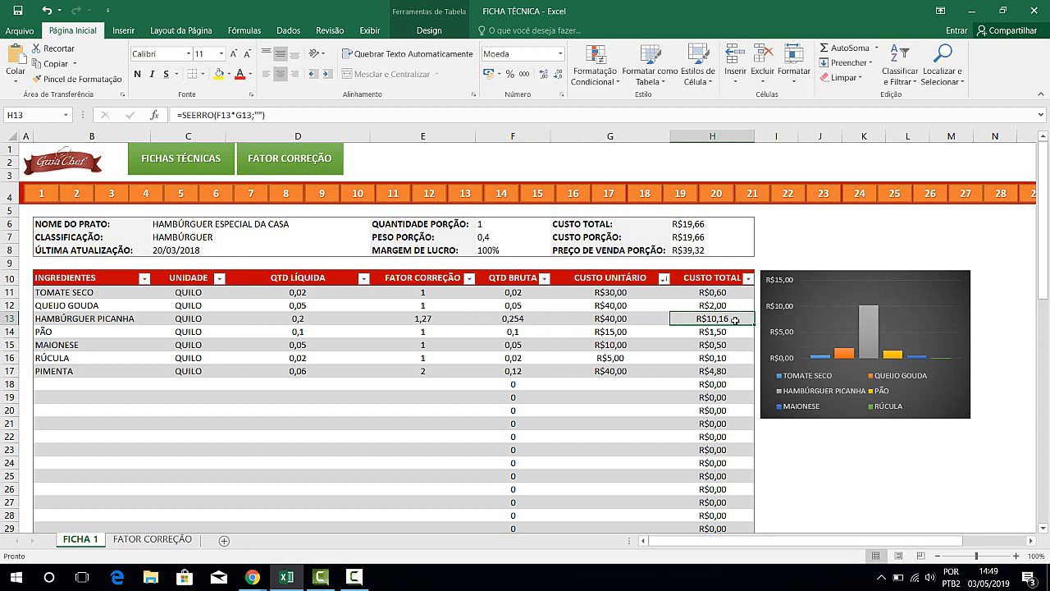
Enter PÃO as the fourth ingredient in B14, keeping its unit
{"action": "left_click", "coordinate": [55, 332]}
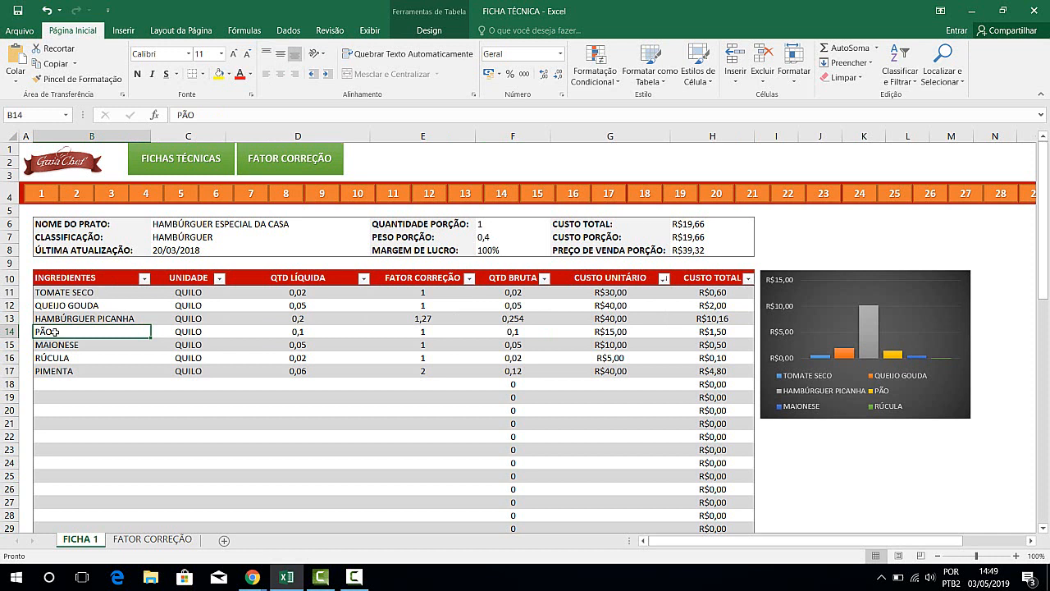
{"action": "type", "text": "PÇA"}
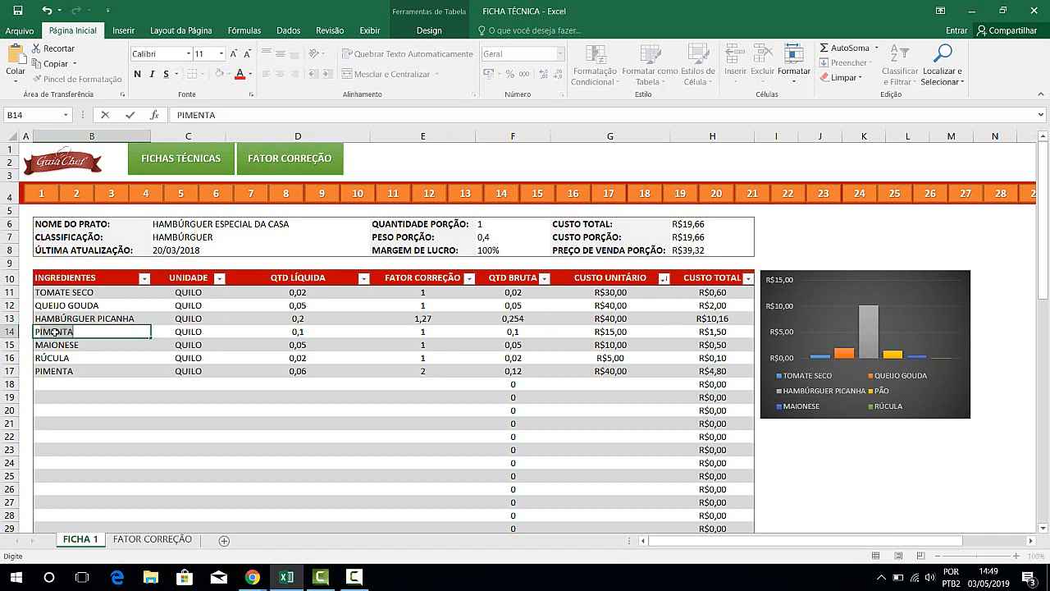
{"action": "key", "text": "BackSpace"}
{"action": "key", "text": "BackSpace"}
{"action": "key", "text": "BackSpace"}
{"action": "type", "text": "ÃO"}
{"action": "key", "text": "Tab"}
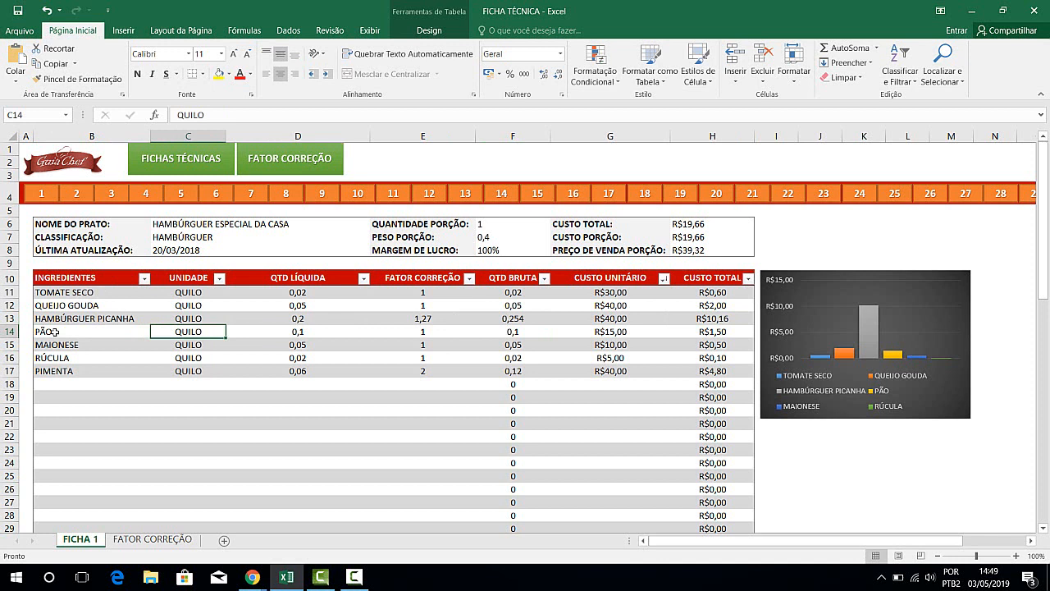
{"action": "key", "text": "Tab"}
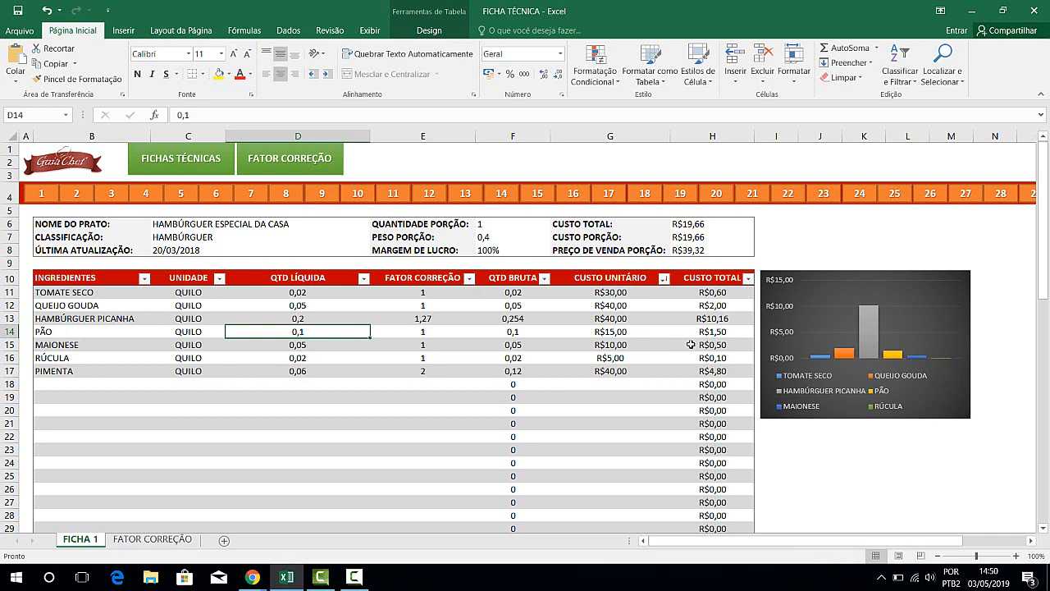
Review the recipe's total cost, portion sale price and profit margin cells in the summary block
{"action": "left_click", "coordinate": [720, 224]}
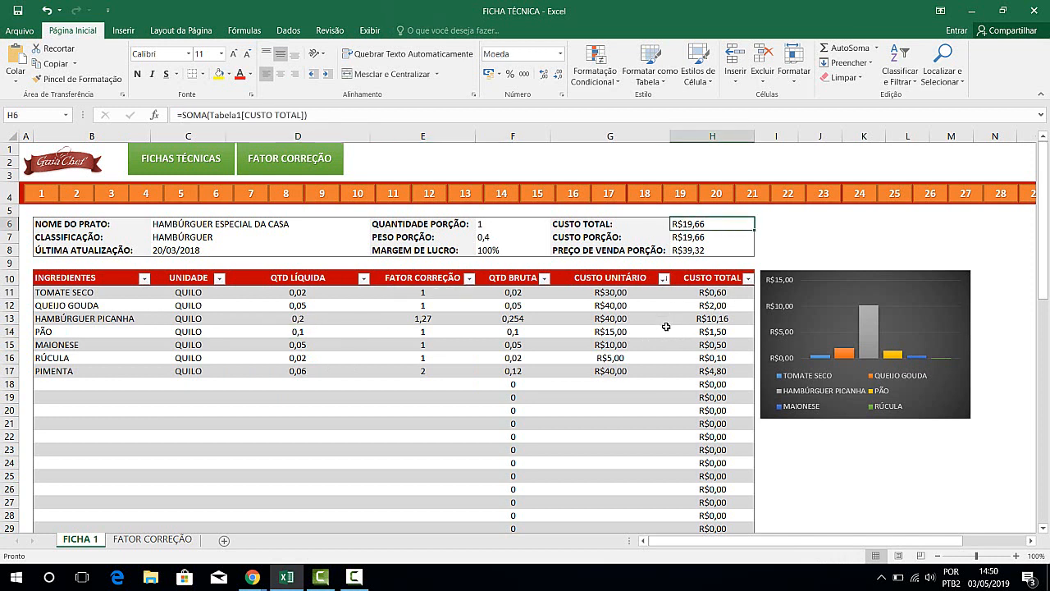
{"action": "left_click", "coordinate": [708, 250]}
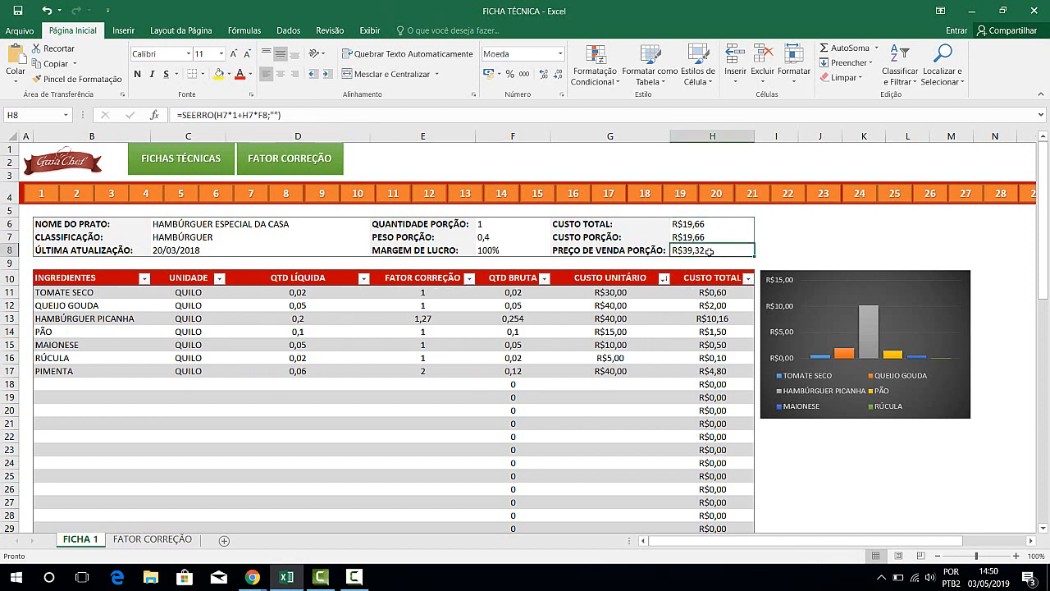
{"action": "left_click", "coordinate": [495, 251]}
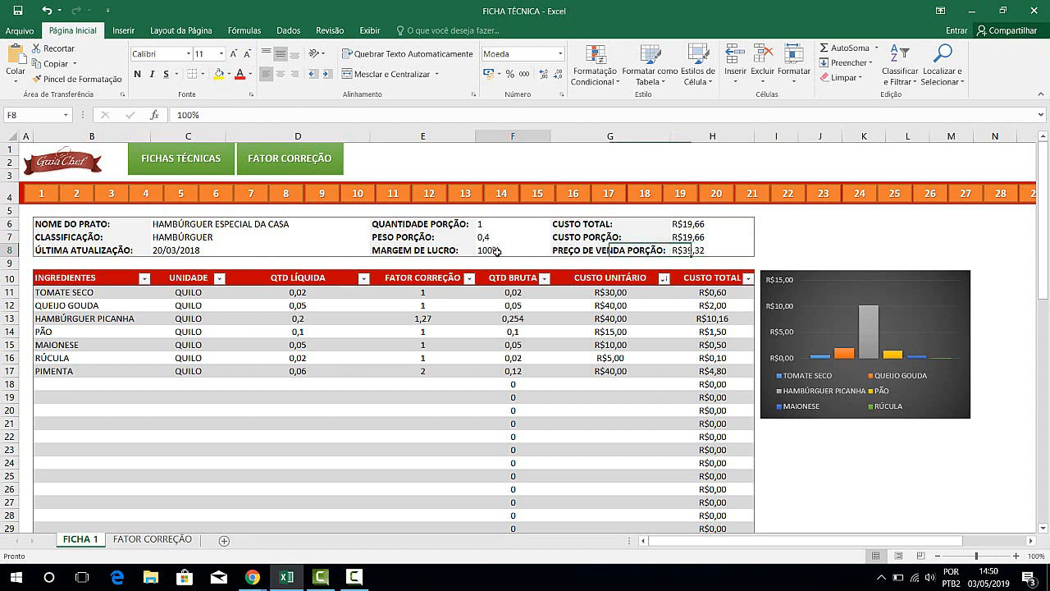
{"action": "left_click", "coordinate": [482, 342]}
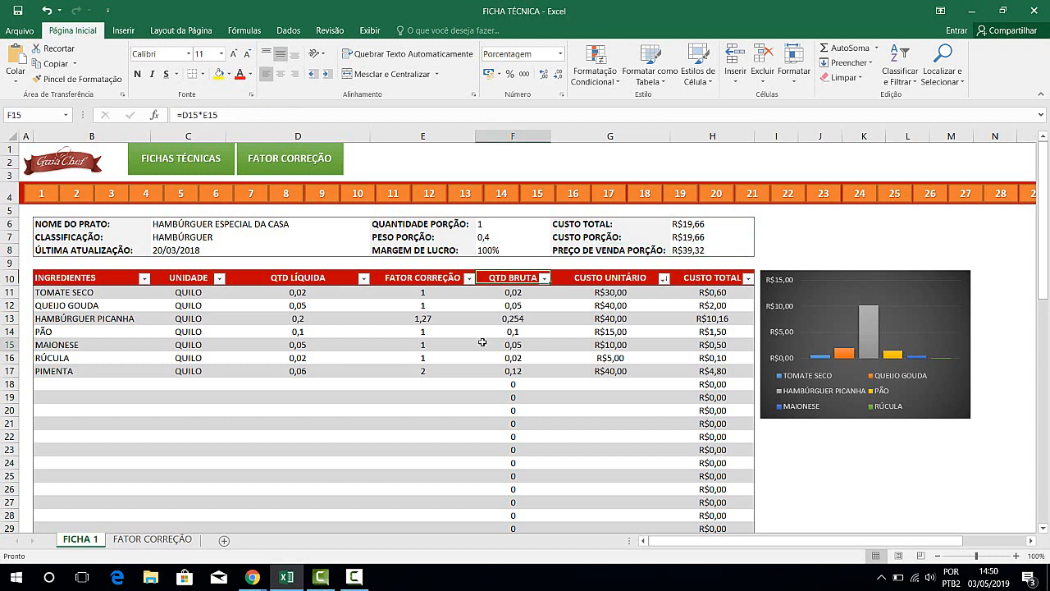